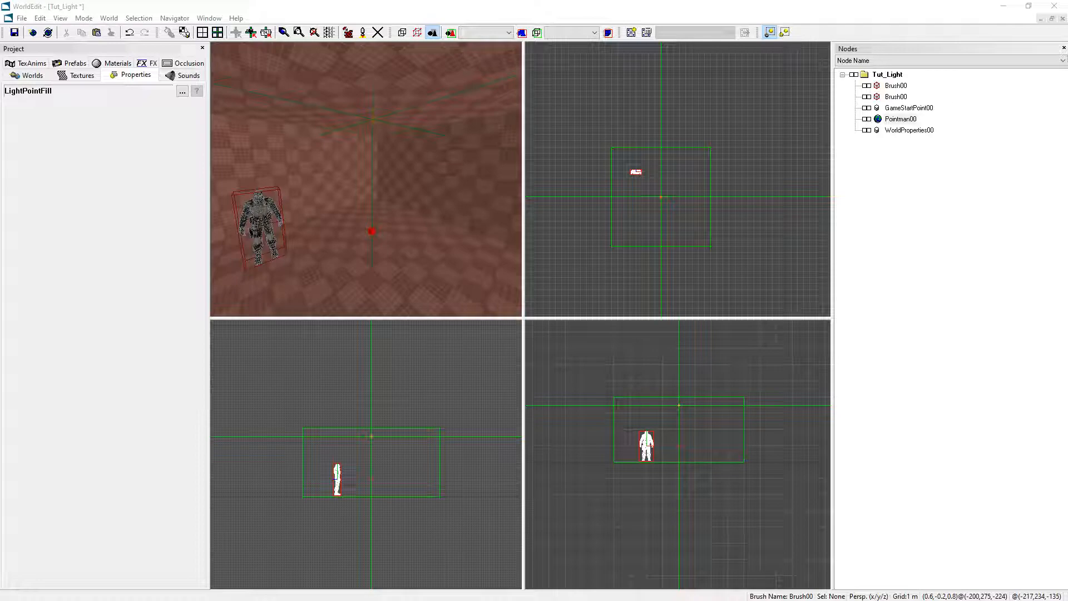
Add a LightSpot object just below the ceiling at the centre of the room.
{"action": "left_click", "coordinate": [406, 125]}
{"action": "key", "text": "v"}
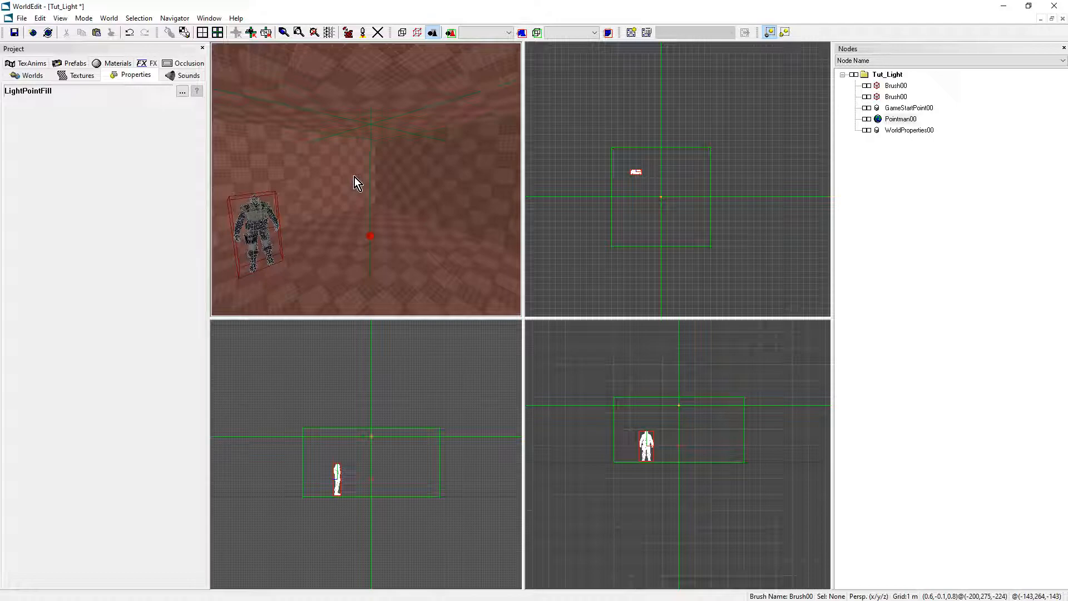
{"action": "right_click_drag", "start_coordinate": [352, 179], "coordinate": [352, 179]}
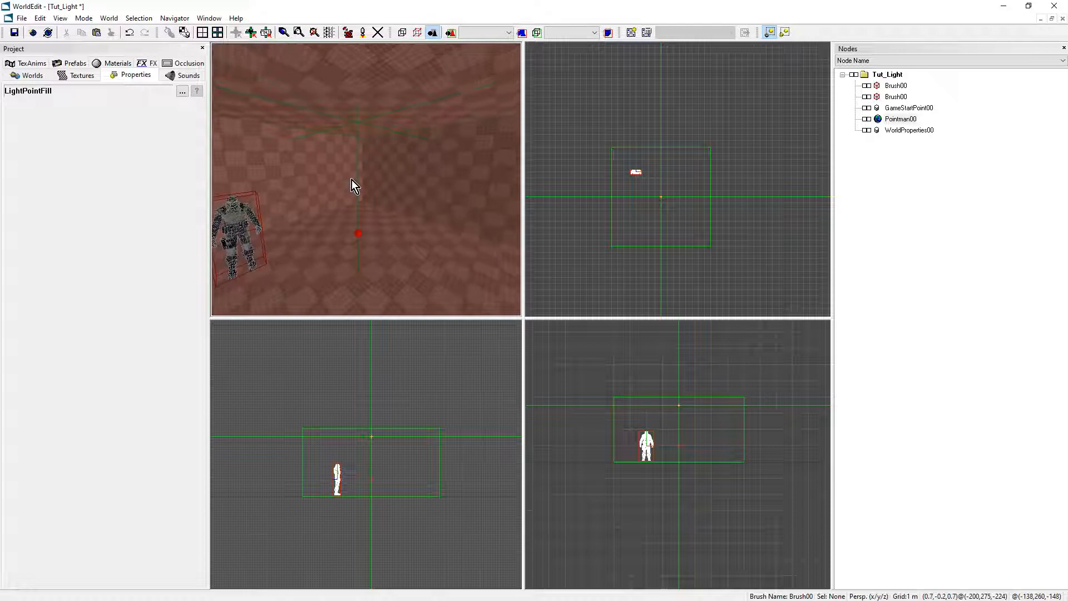
{"action": "key", "text": "ctrl+k"}
{"action": "scroll", "coordinate": [501, 308], "scroll_direction": "down", "scroll_amount": 8}
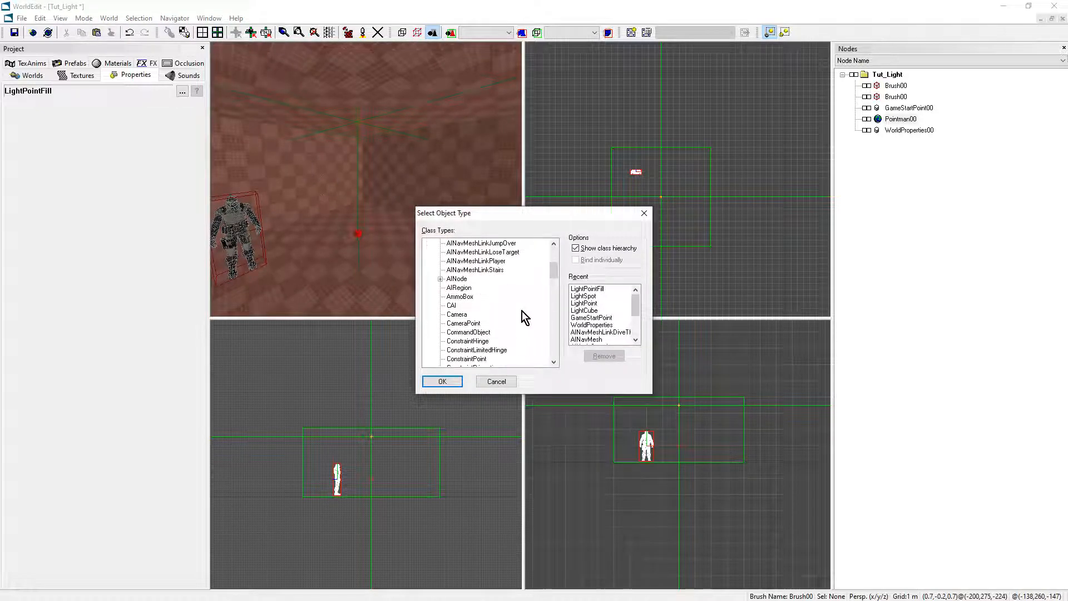
{"action": "scroll", "coordinate": [490, 305], "scroll_direction": "down", "scroll_amount": 8}
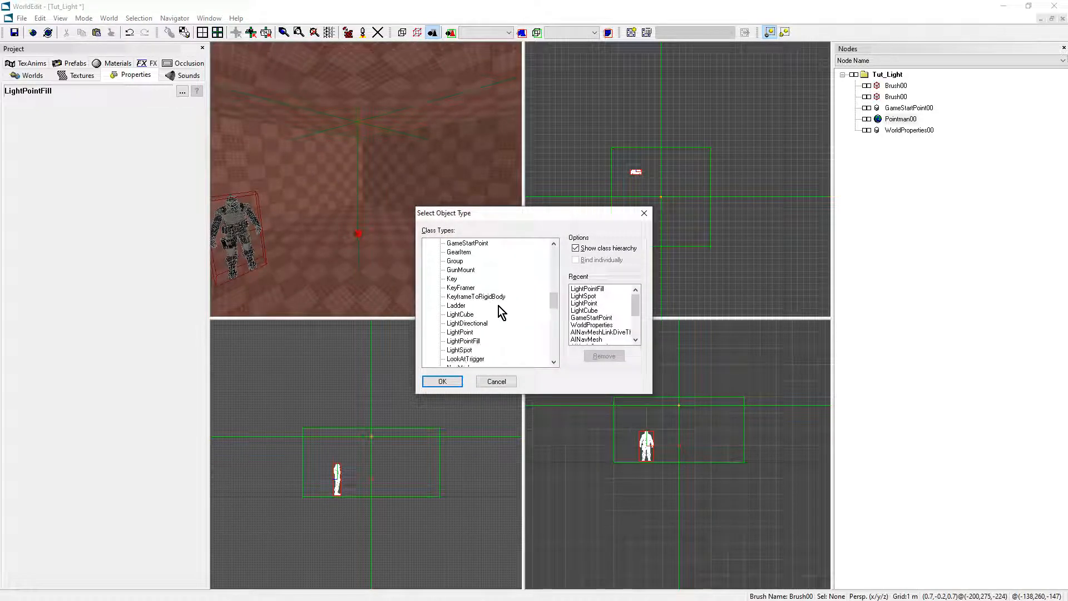
{"action": "left_click", "coordinate": [461, 323]}
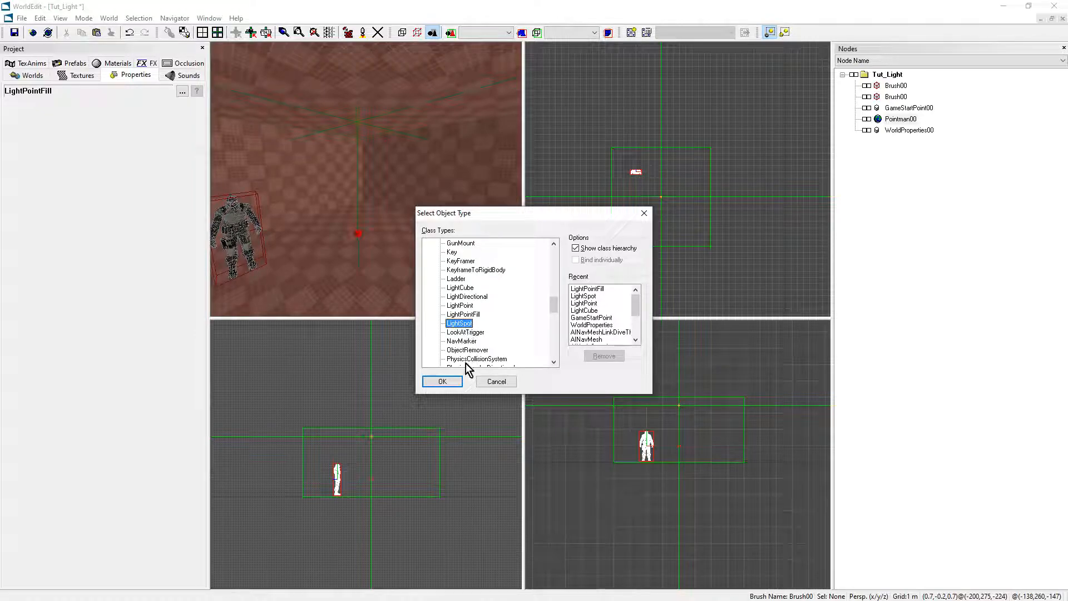
{"action": "left_click", "coordinate": [442, 383]}
Aim the spotlight straight down by setting its rotation pitch to 90.
{"action": "mouse_move", "coordinate": [391, 266]}
{"action": "middle_mouse_down"}
{"action": "mouse_move", "coordinate": [386, 234]}
{"action": "mouse_move", "coordinate": [424, 205]}
{"action": "mouse_move", "coordinate": [366, 181]}
{"action": "middle_mouse_up"}
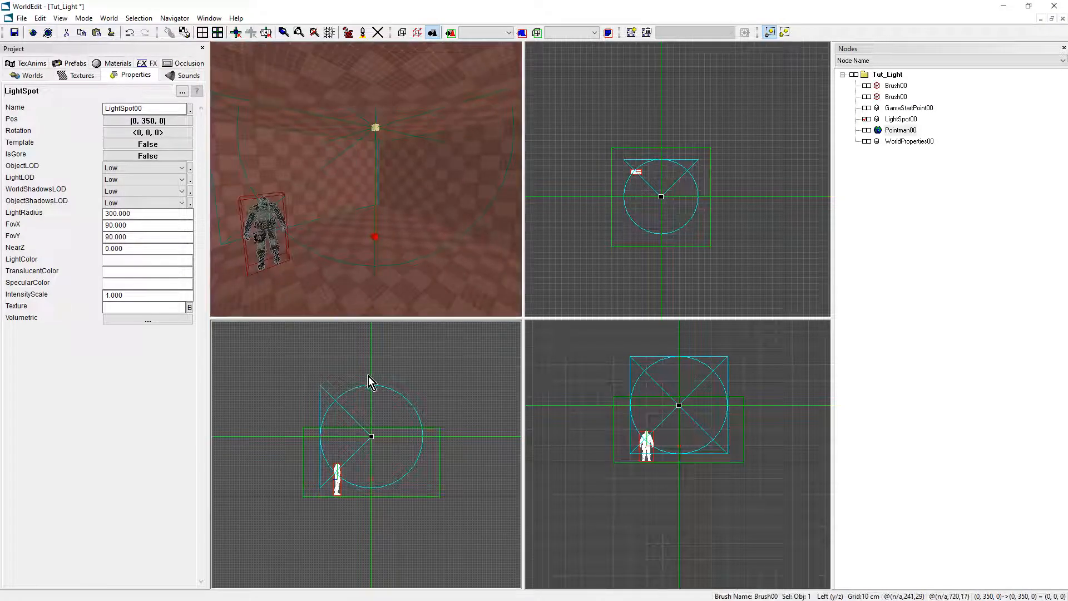
{"action": "scroll", "coordinate": [369, 375], "scroll_direction": "up", "scroll_amount": 2}
{"action": "left_click", "coordinate": [139, 132]}
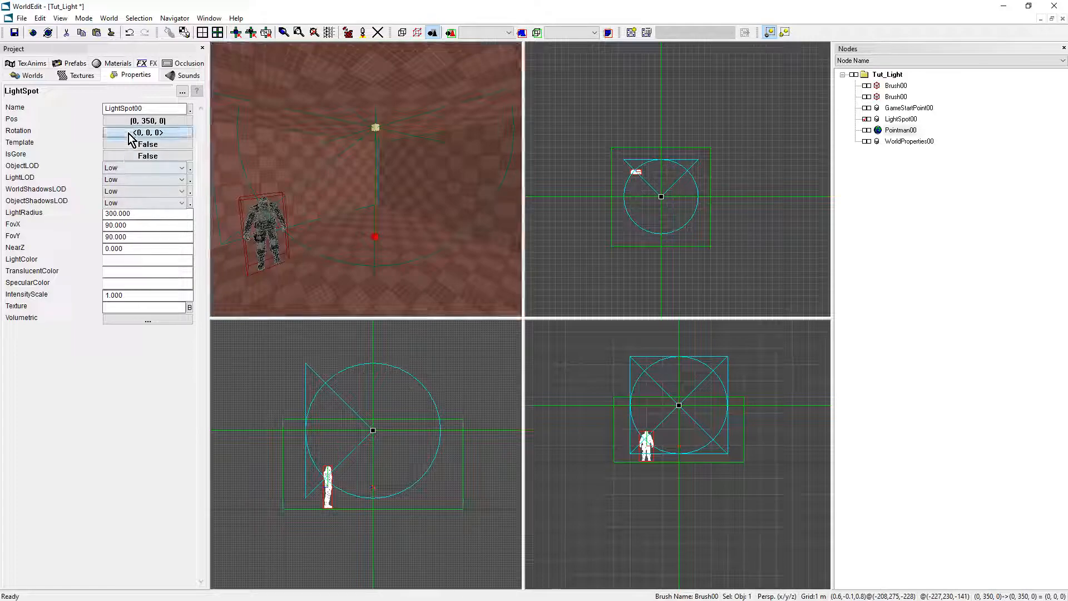
{"action": "left_click_drag", "start_coordinate": [465, 331], "coordinate": [498, 332]}
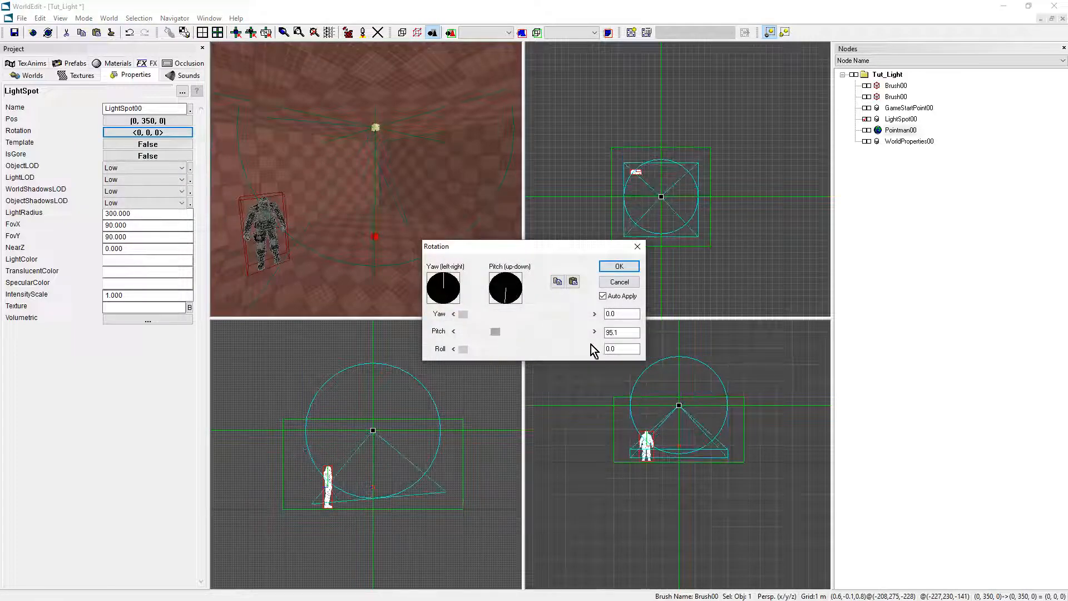
{"action": "type", "text": "90"}
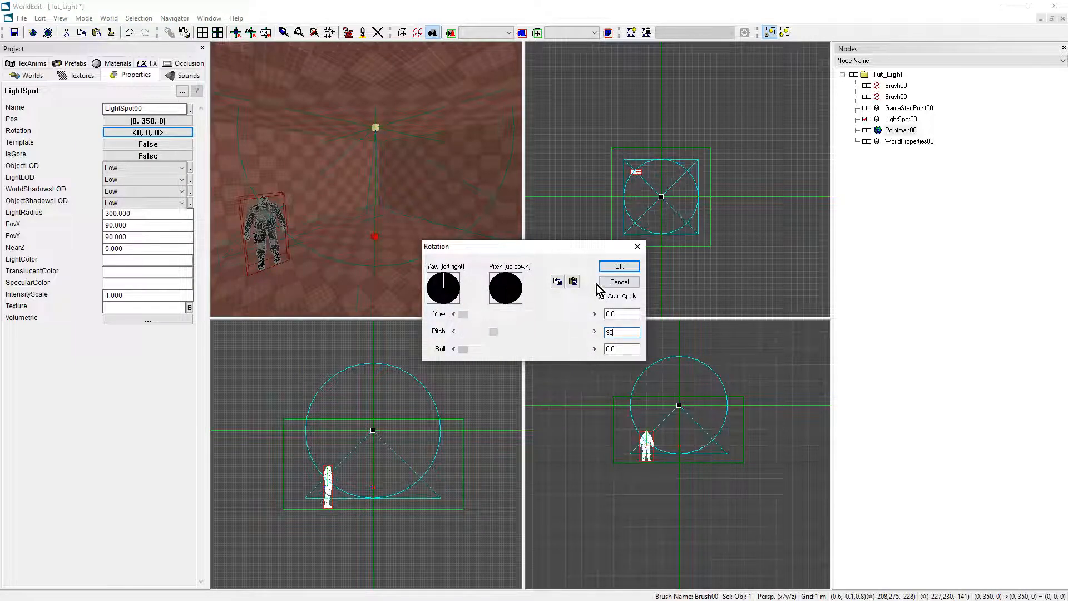
{"action": "left_click", "coordinate": [619, 265]}
Set the spotlight's LightRadius to 700.
{"action": "scroll", "coordinate": [366, 431], "scroll_direction": "down", "scroll_amount": 1}
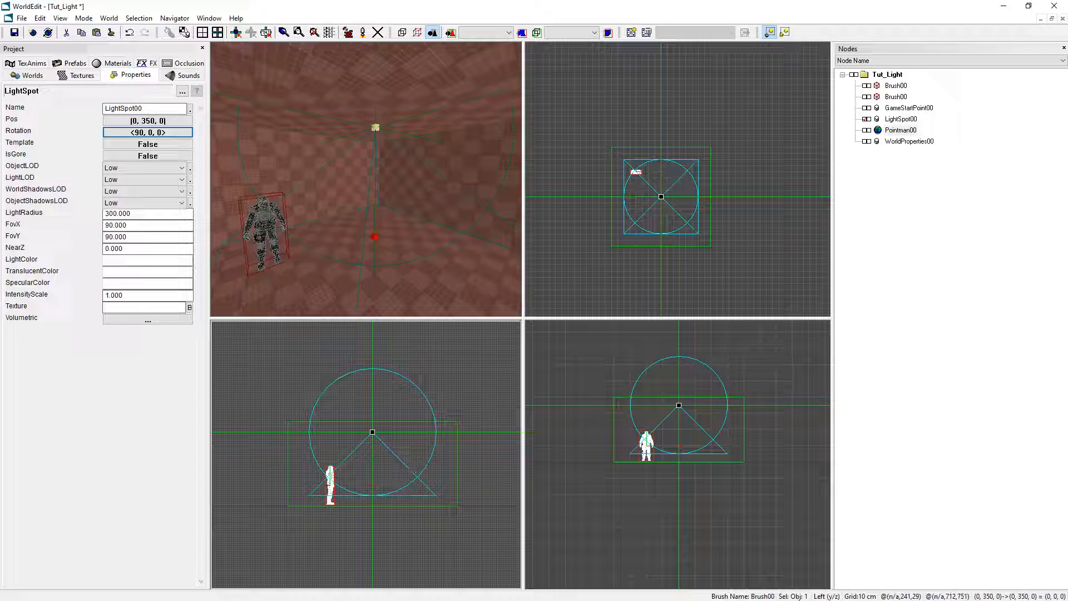
{"action": "left_click", "coordinate": [126, 213]}
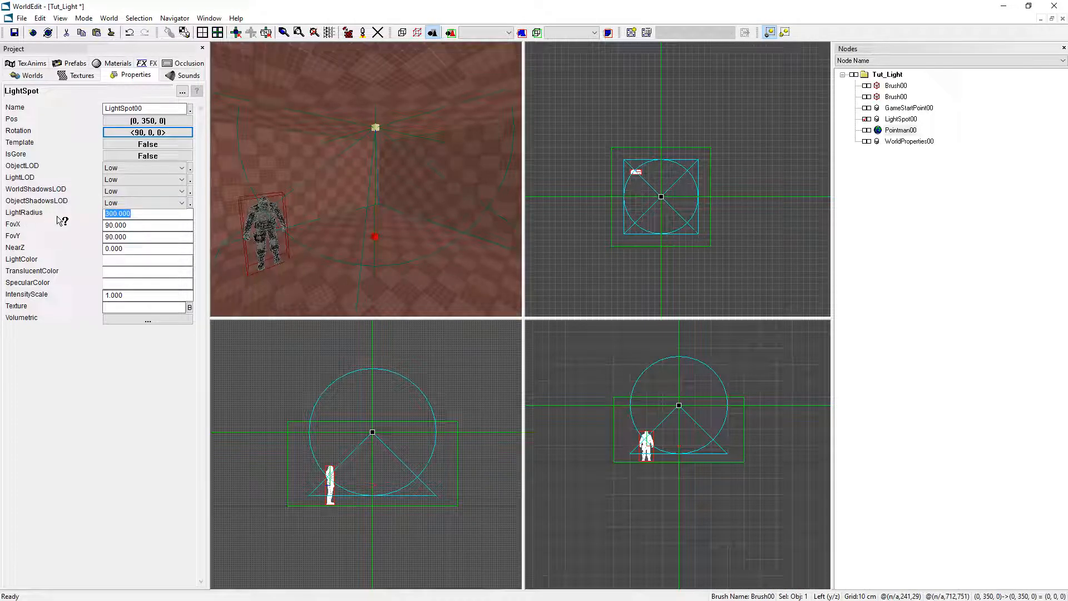
{"action": "type", "text": "7"}
{"action": "left_click", "coordinate": [141, 247]}
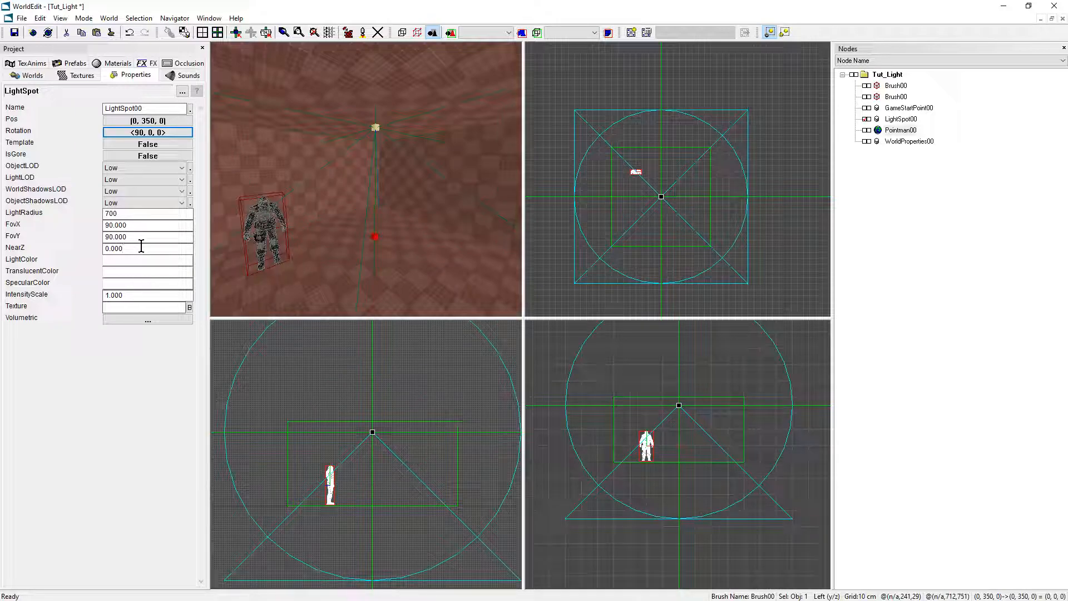
Narrow the spotlight's cone by setting both FovX and FovY to 40.
{"action": "left_click", "coordinate": [131, 225]}
{"action": "type", "text": "40"}
{"action": "left_click", "coordinate": [150, 236]}
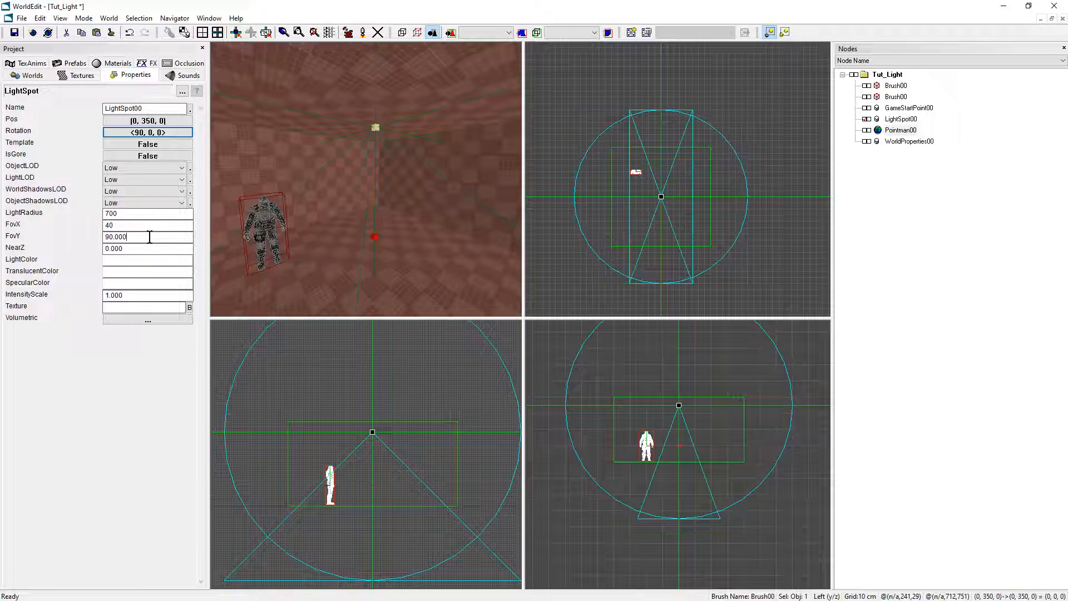
{"action": "scroll", "coordinate": [628, 180], "scroll_direction": "up", "scroll_amount": 2}
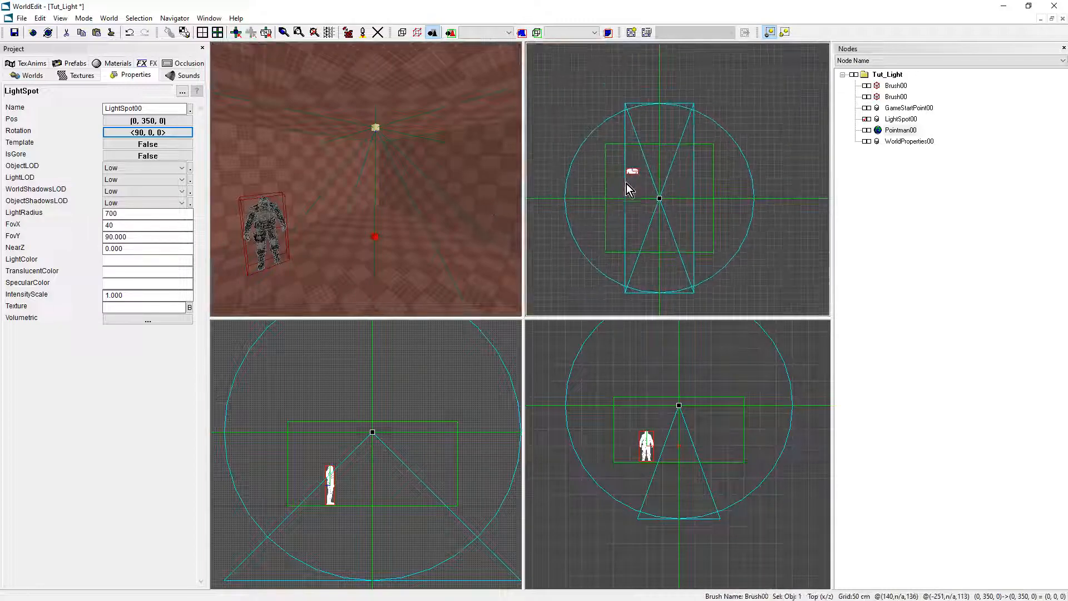
{"action": "double_click", "coordinate": [121, 237]}
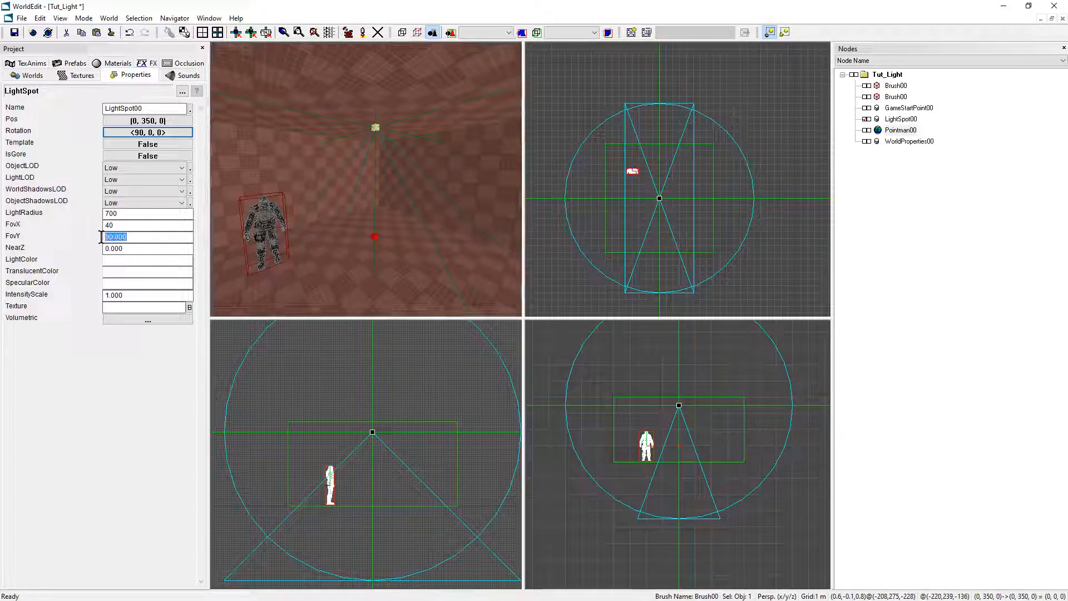
{"action": "type", "text": "40"}
{"action": "left_click", "coordinate": [139, 223]}
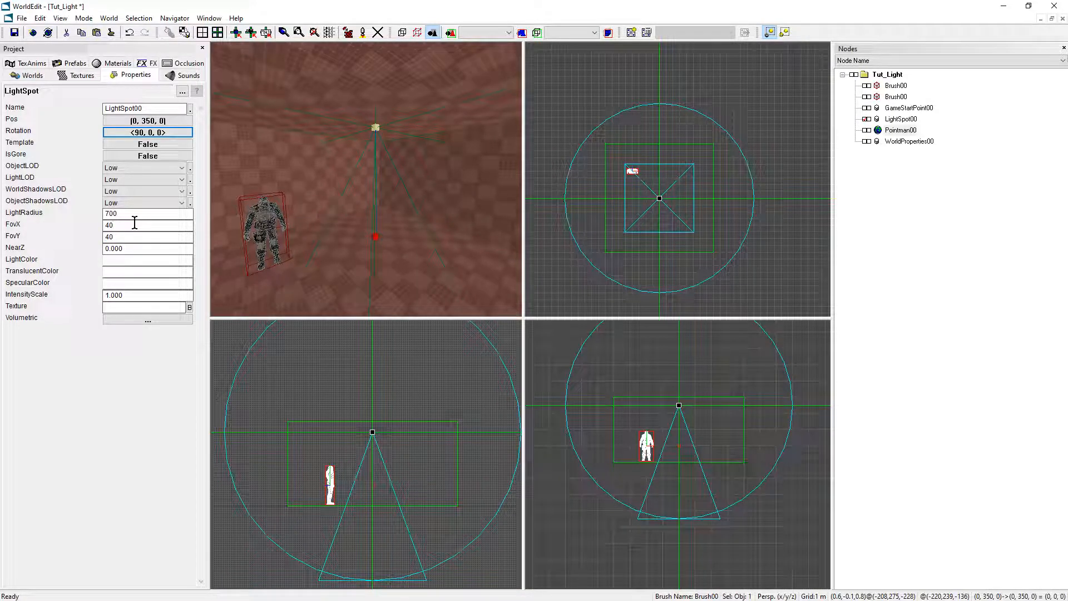
Examine the spotlight's cone in the views and review its intensity scale, texture and light colour settings.
{"action": "left_click", "coordinate": [355, 359]}
{"action": "scroll", "coordinate": [420, 394], "scroll_direction": "up", "scroll_amount": 2}
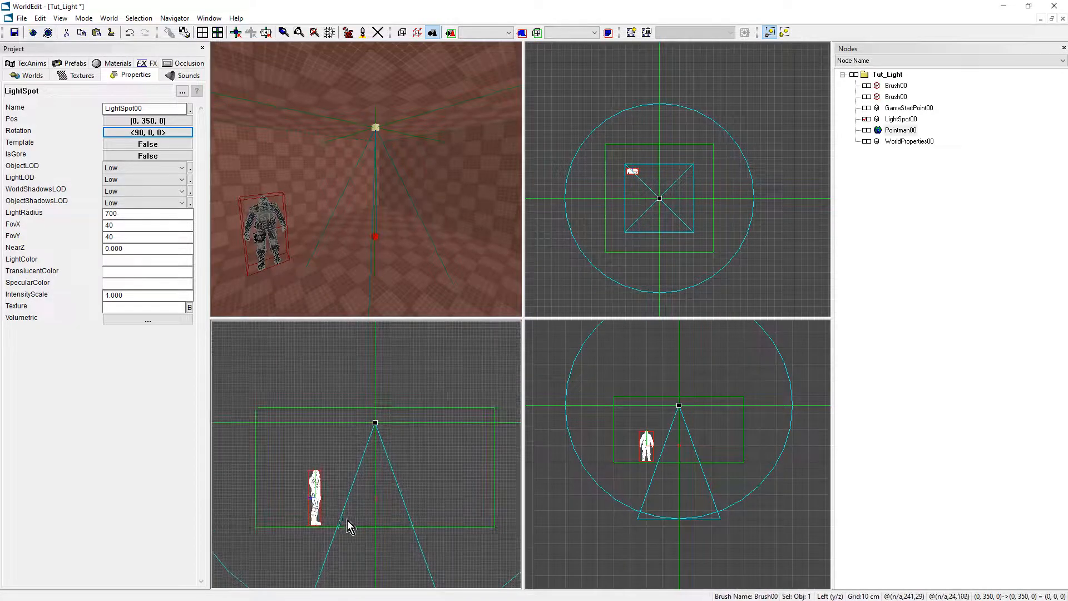
{"action": "left_click", "coordinate": [390, 195]}
{"action": "key", "text": "space"}
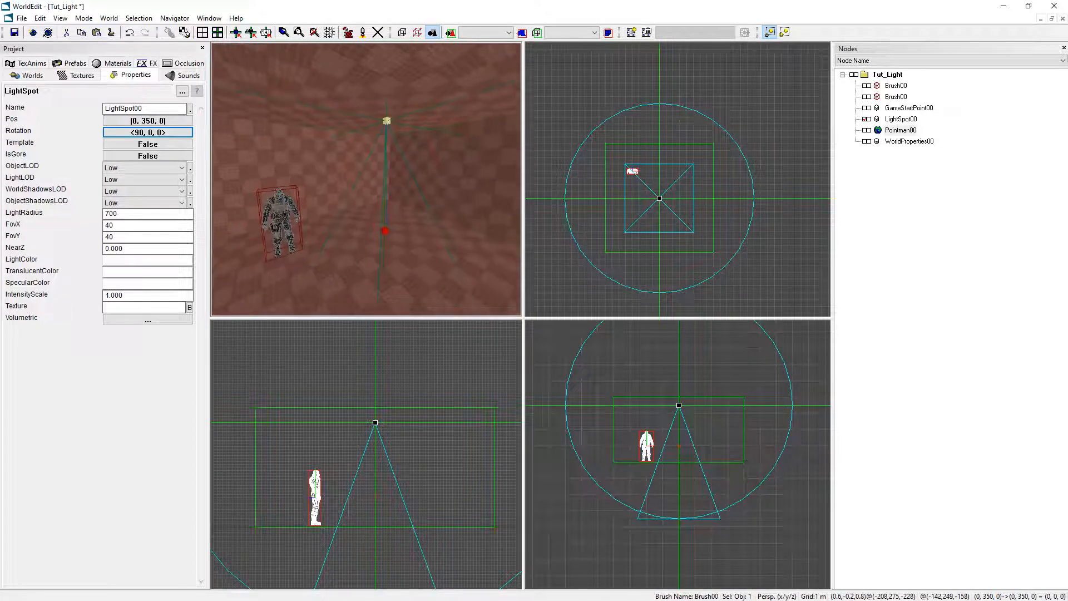
{"action": "left_click_drag", "start_coordinate": [122, 296], "coordinate": [101, 297]}
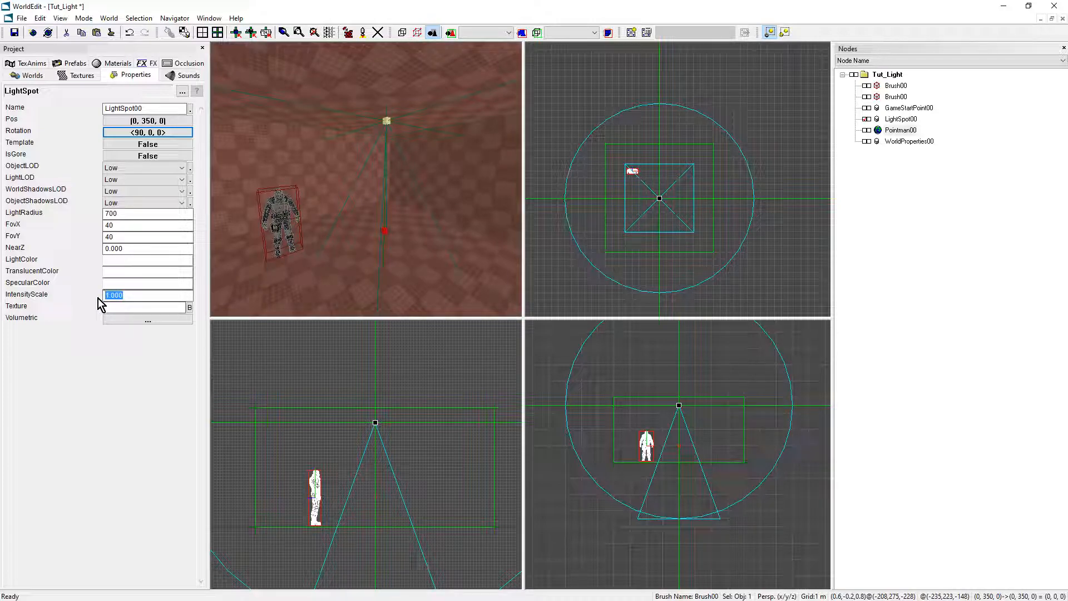
{"action": "left_click", "coordinate": [126, 309]}
{"action": "left_click", "coordinate": [113, 264]}
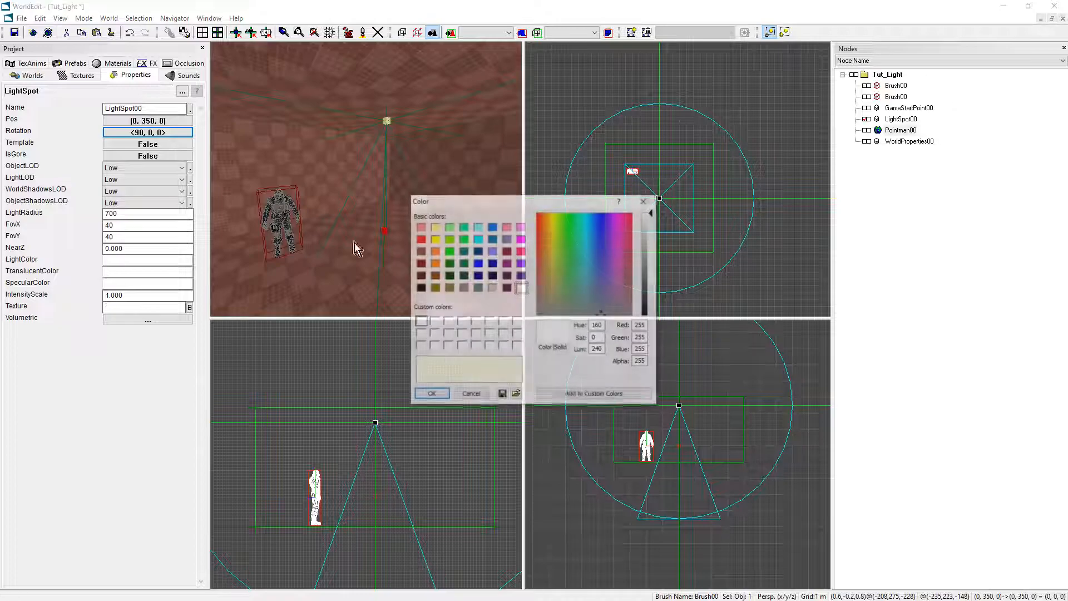
{"action": "left_click", "coordinate": [432, 394]}
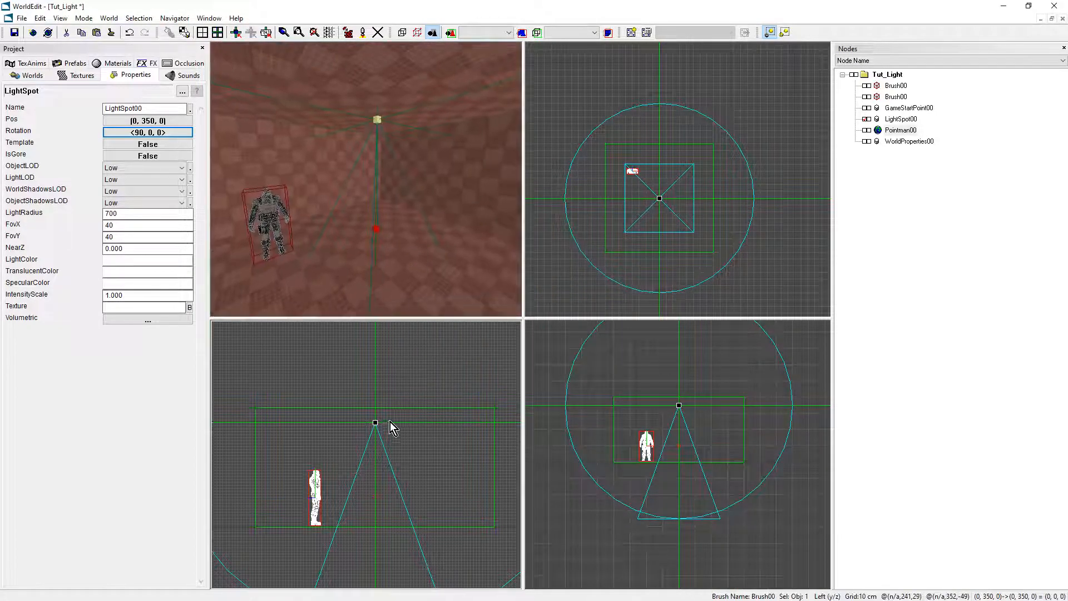
Add a LightPointFill object directly below the spotlight, at position 0, 230, 0.
{"action": "scroll", "coordinate": [390, 423], "scroll_direction": "up", "scroll_amount": 1}
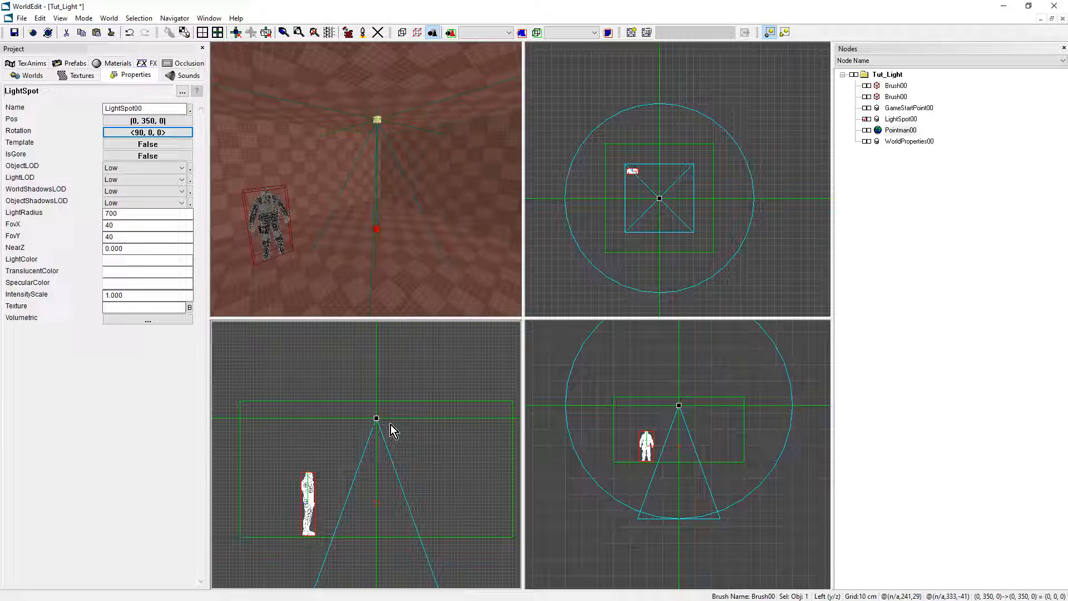
{"action": "right_click", "coordinate": [378, 466]}
{"action": "mouse_move", "coordinate": [403, 323]}
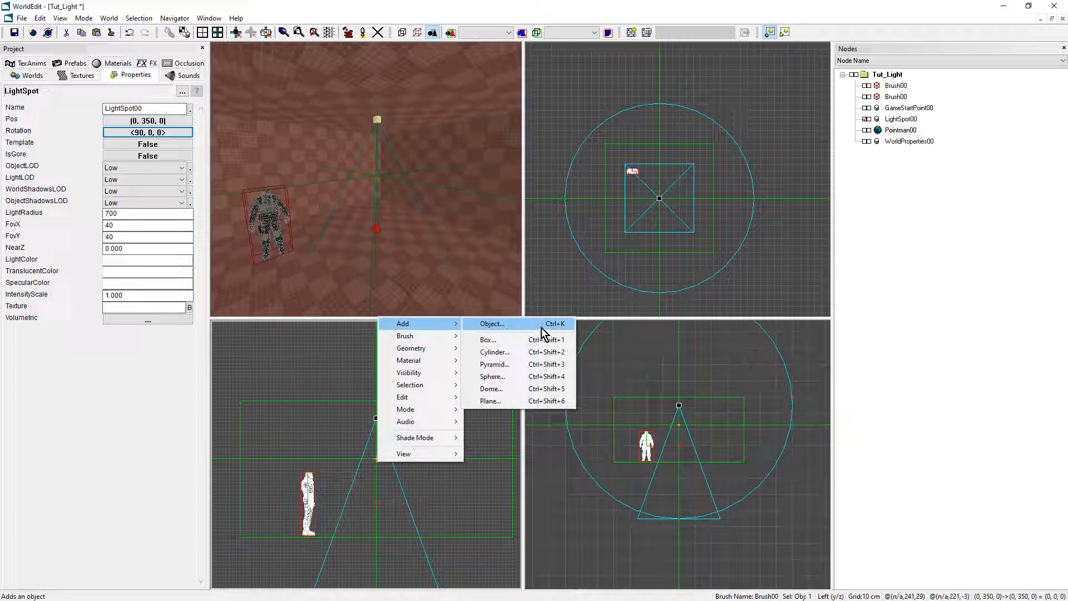
{"action": "left_click", "coordinate": [492, 324]}
{"action": "scroll", "coordinate": [509, 311], "scroll_direction": "down", "scroll_amount": 10}
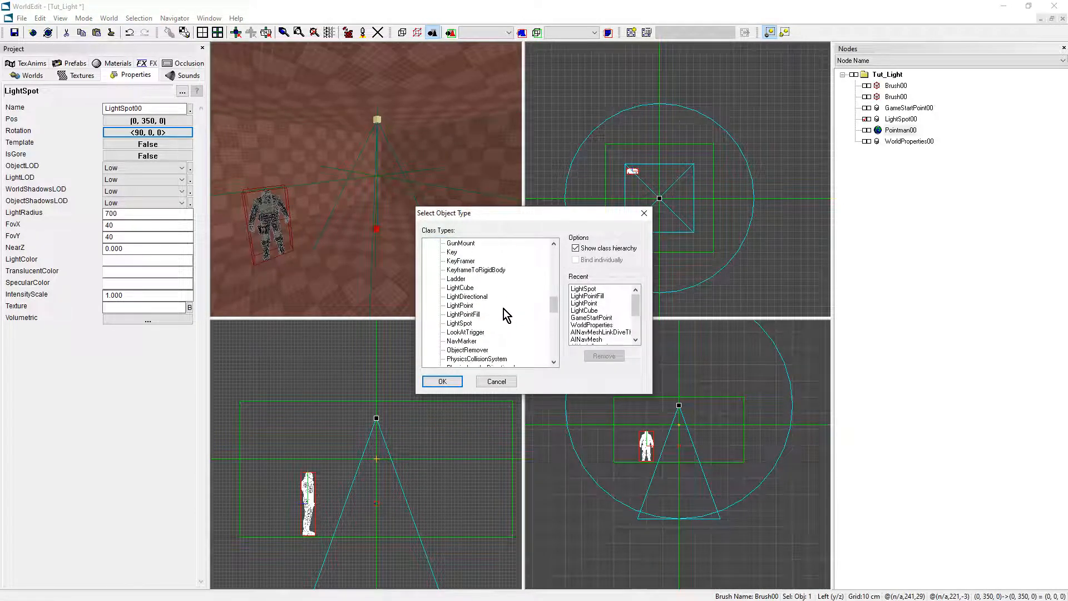
{"action": "left_click", "coordinate": [470, 314]}
{"action": "left_click", "coordinate": [465, 306]}
{"action": "left_click", "coordinate": [468, 314]}
{"action": "left_click", "coordinate": [442, 381]}
Set the fill light's LightRadius to 700.
{"action": "middle_click_drag", "start_coordinate": [419, 279], "coordinate": [426, 279]}
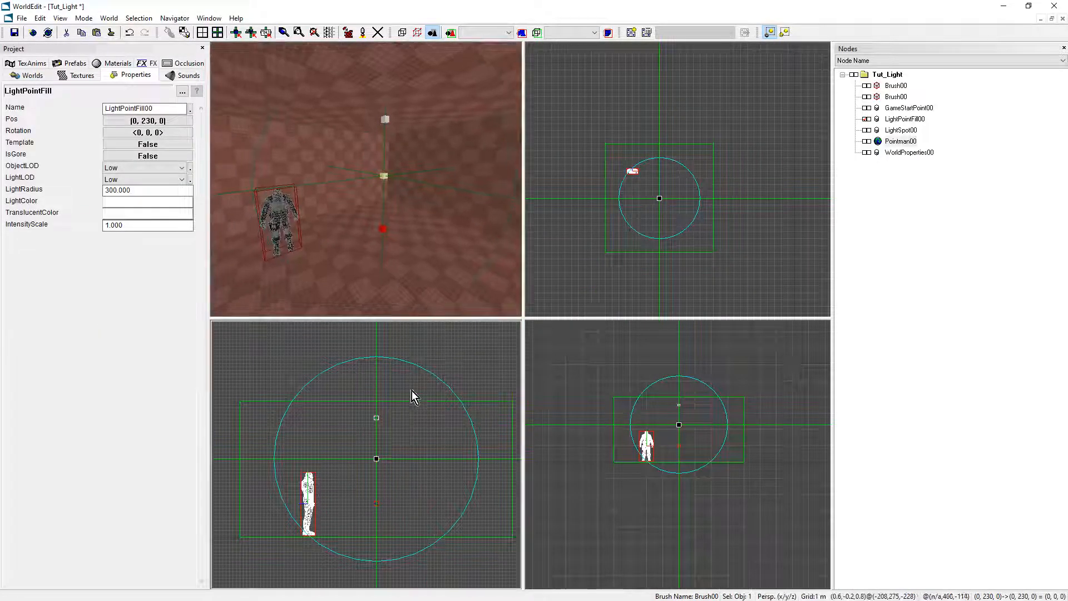
{"action": "scroll", "coordinate": [418, 426], "scroll_direction": "down", "scroll_amount": 1}
{"action": "left_click", "coordinate": [154, 190]}
{"action": "type", "text": "700"}
{"action": "key", "text": "Return"}
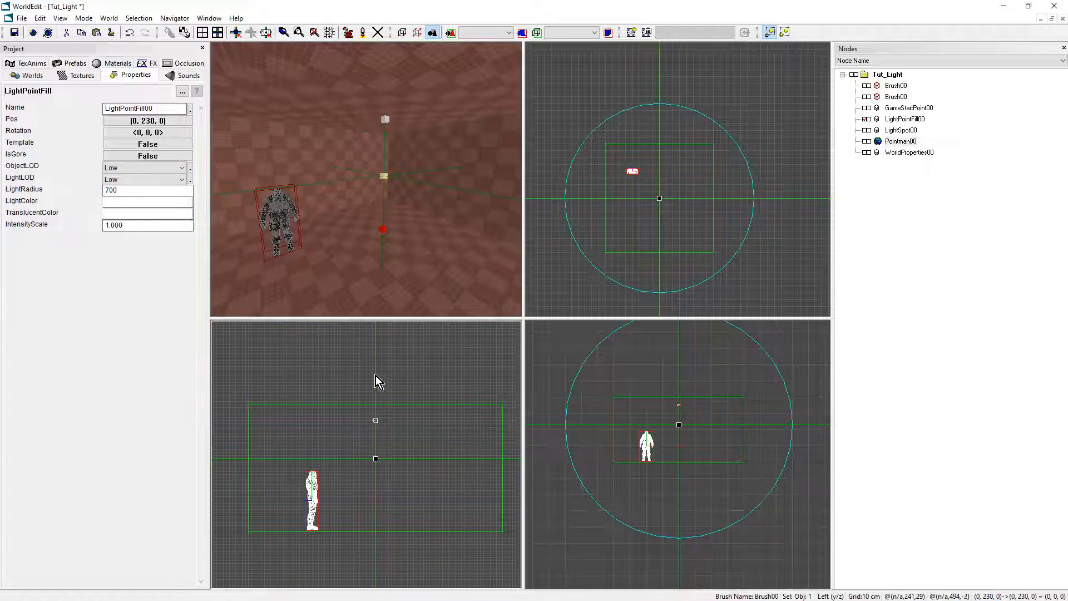
{"action": "scroll", "coordinate": [377, 376], "scroll_direction": "down", "scroll_amount": 2}
Set the fill light's LightColor to a warm grey, RGB 200, 191, 183, and its IntensityScale to 0.7.
{"action": "left_click", "coordinate": [121, 202]}
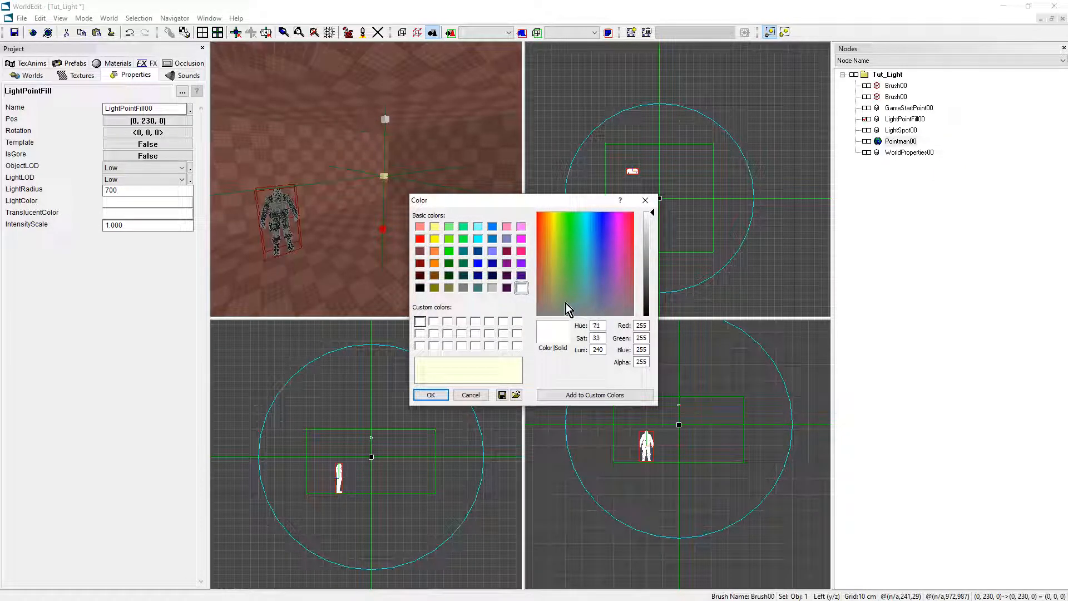
{"action": "left_click", "coordinate": [546, 303]}
{"action": "left_click_drag", "start_coordinate": [648, 245], "coordinate": [649, 239]}
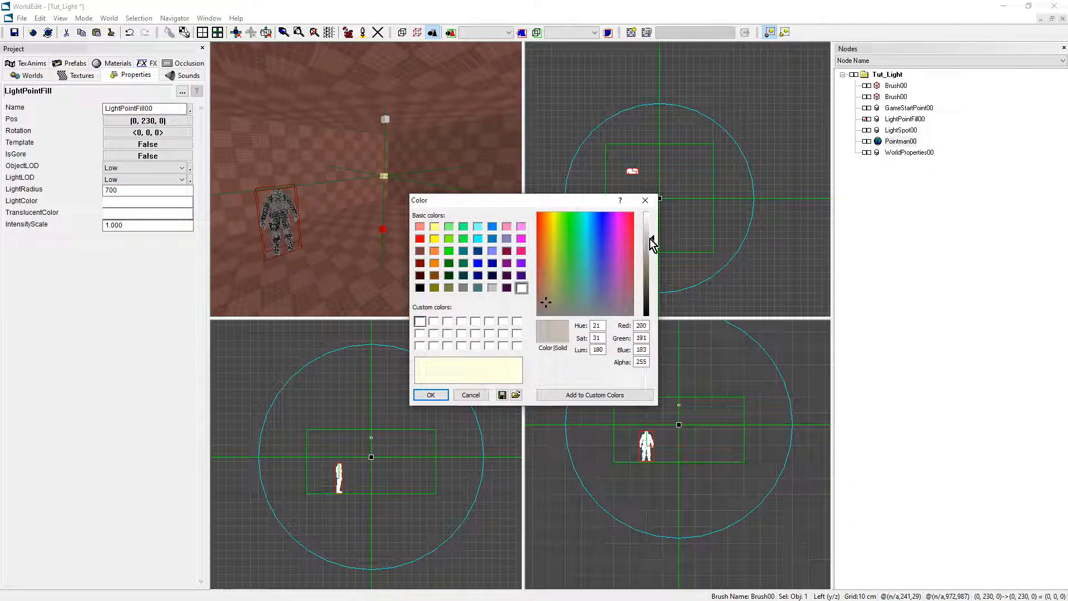
{"action": "left_click", "coordinate": [432, 395]}
{"action": "left_click", "coordinate": [140, 224]}
{"action": "type", "text": "0"}
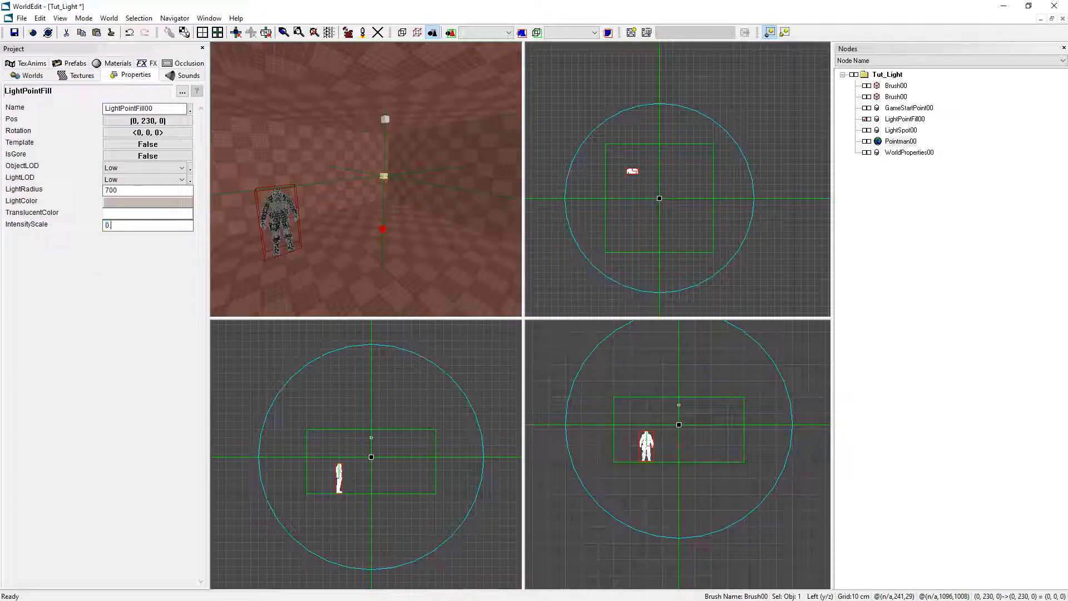
Lighten the fill light's LightColor to RGB 216, 210, 205 and save the world.
{"action": "left_click", "coordinate": [120, 202]}
{"action": "left_click_drag", "start_coordinate": [651, 238], "coordinate": [651, 234]}
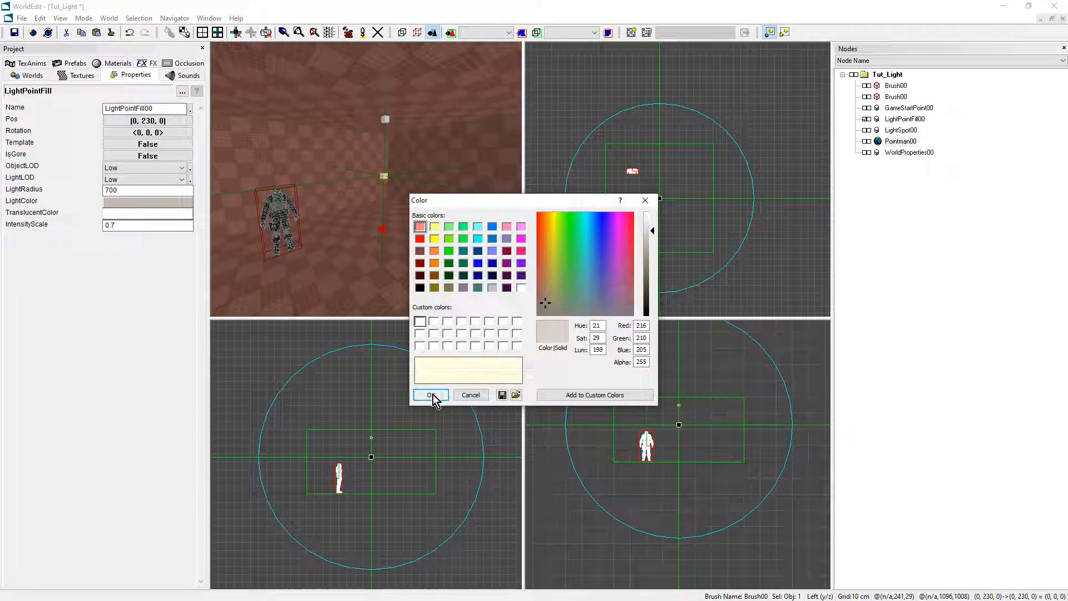
{"action": "left_click", "coordinate": [431, 396]}
{"action": "right_click_drag", "start_coordinate": [408, 198], "coordinate": [409, 198]}
{"action": "key", "text": "ctrl+s"}
Assign the texture Tex\Lights\Light_01_P.dds to the LightSpot above the room's centre.
{"action": "left_click", "coordinate": [383, 119]}
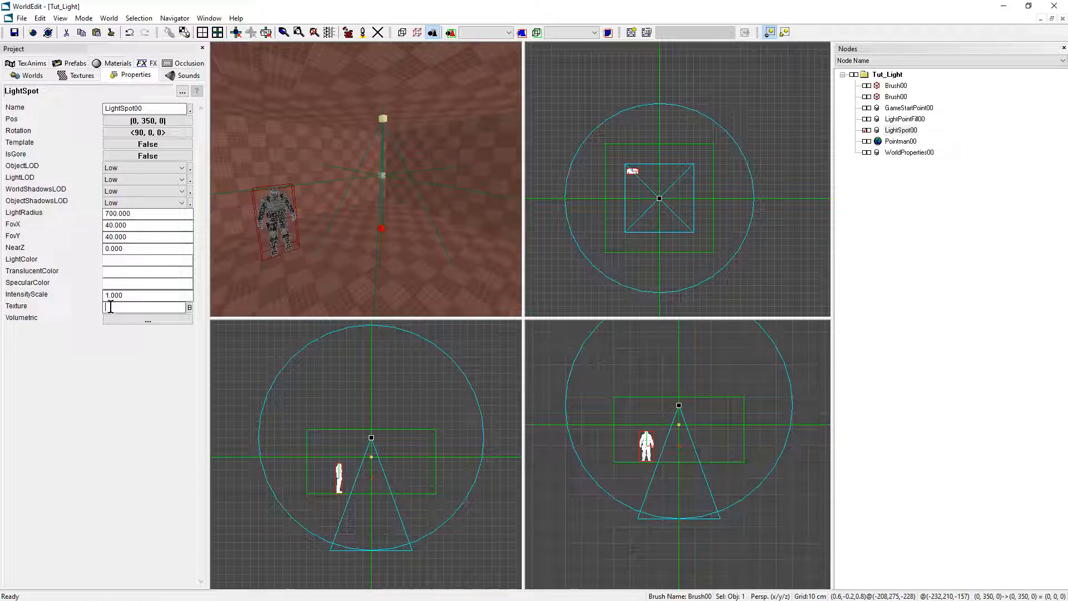
{"action": "left_click", "coordinate": [189, 308]}
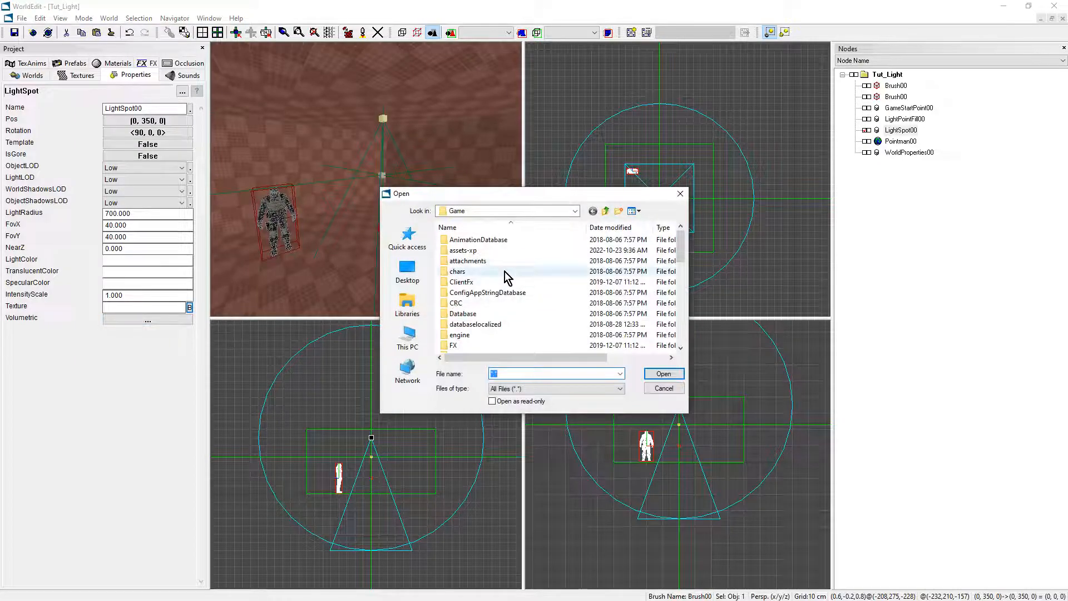
{"action": "scroll", "coordinate": [503, 278], "scroll_direction": "down", "scroll_amount": 6}
{"action": "double_click", "coordinate": [467, 303]}
{"action": "scroll", "coordinate": [526, 289], "scroll_direction": "down", "scroll_amount": 9}
{"action": "scroll", "coordinate": [520, 286], "scroll_direction": "up", "scroll_amount": 6}
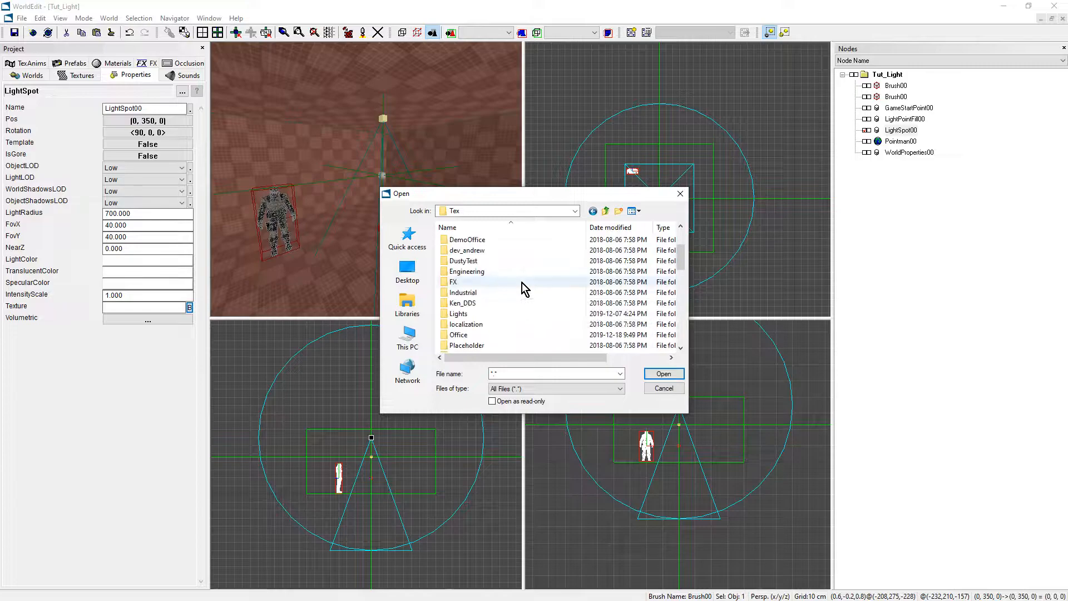
{"action": "double_click", "coordinate": [500, 305]}
{"action": "scroll", "coordinate": [551, 307], "scroll_direction": "down", "scroll_amount": 3}
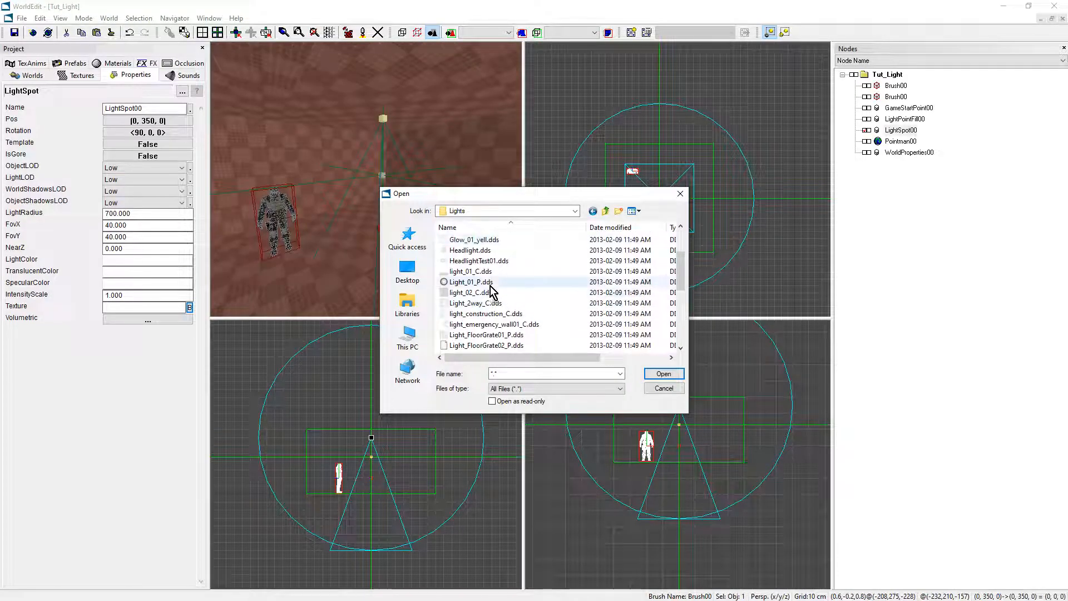
{"action": "left_click", "coordinate": [484, 281]}
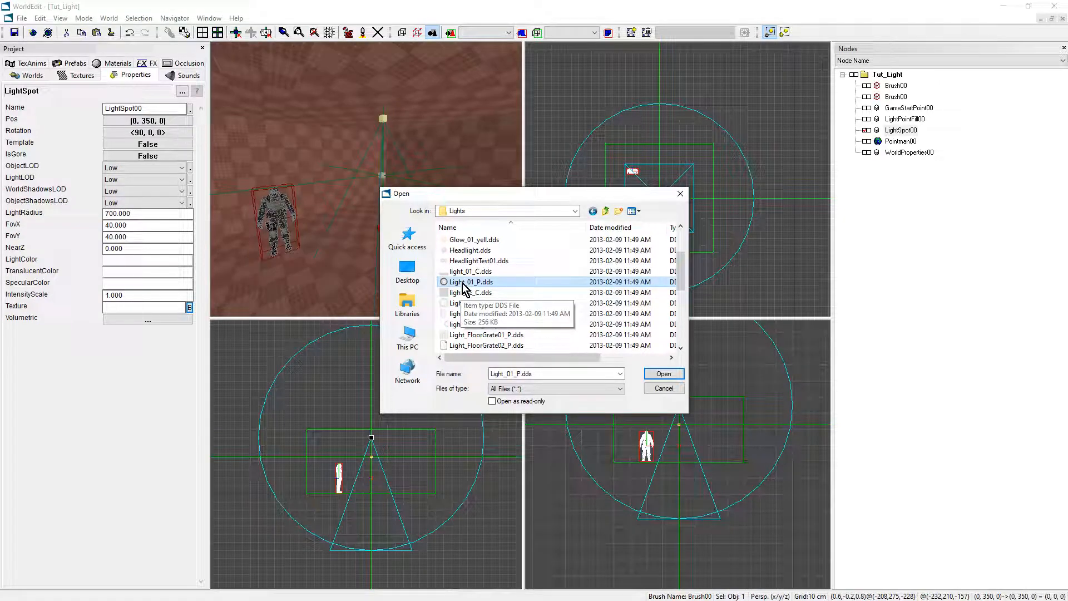
{"action": "double_click", "coordinate": [462, 283]}
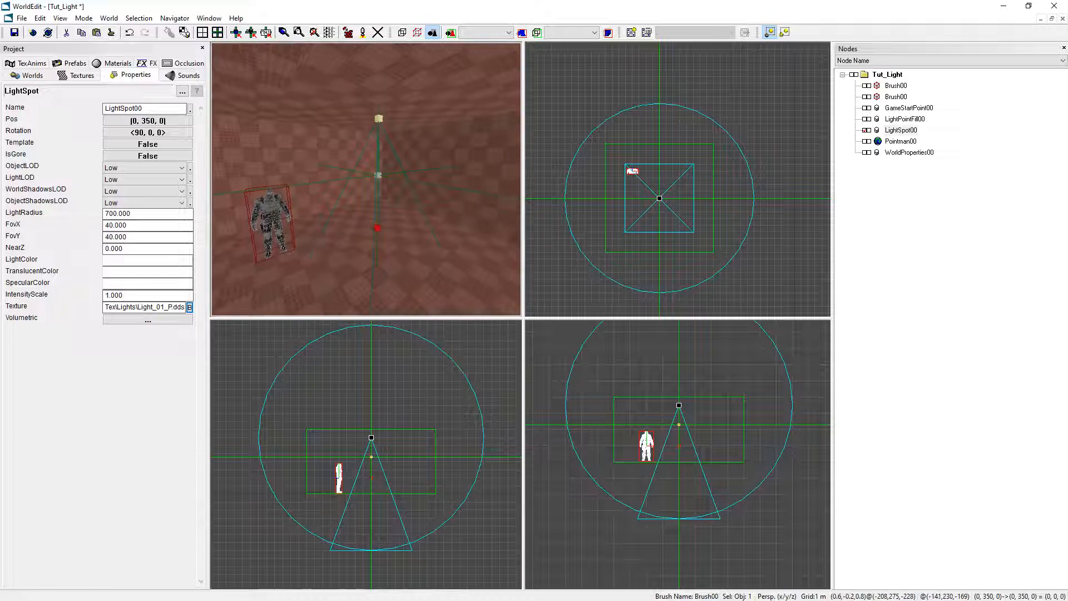
Save and process the Tut_Light world, and close the processing window.
{"action": "left_click", "coordinate": [348, 32]}
{"action": "left_click", "coordinate": [474, 183]}
{"action": "left_click", "coordinate": [598, 431]}
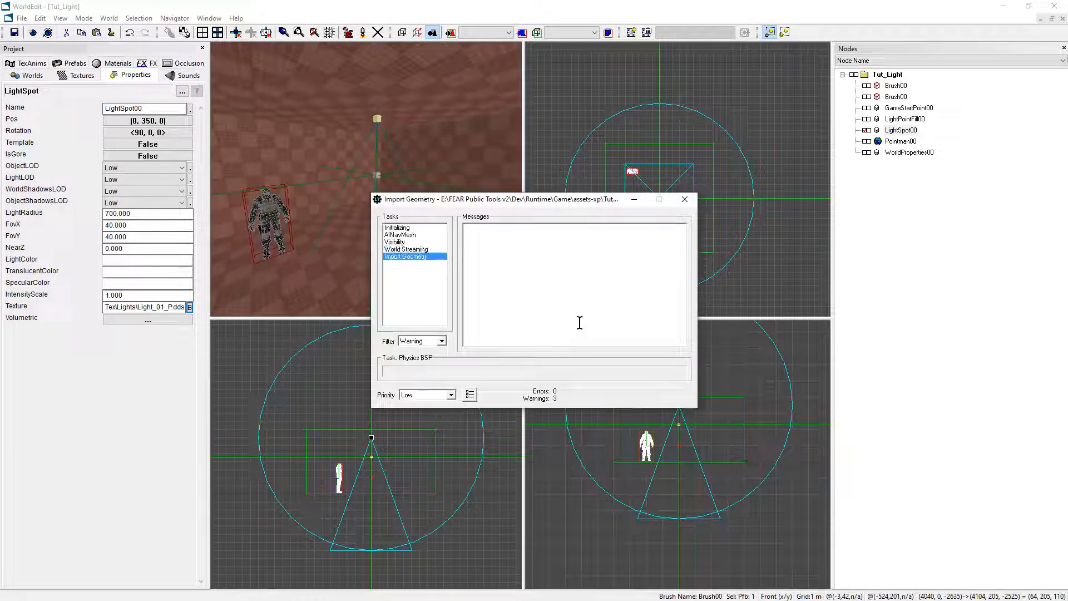
{"action": "left_click", "coordinate": [639, 396]}
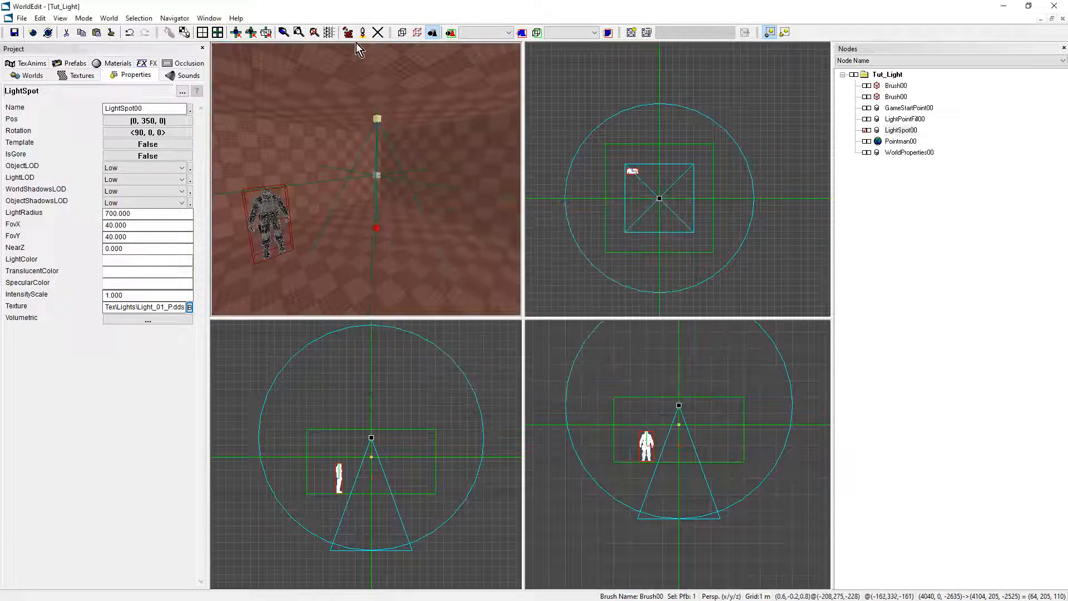
Switch to the F.E.A.R. game to inspect the textured spotlight and fill light in the test room, and quit the game.
{"action": "key", "text": "super+d"}
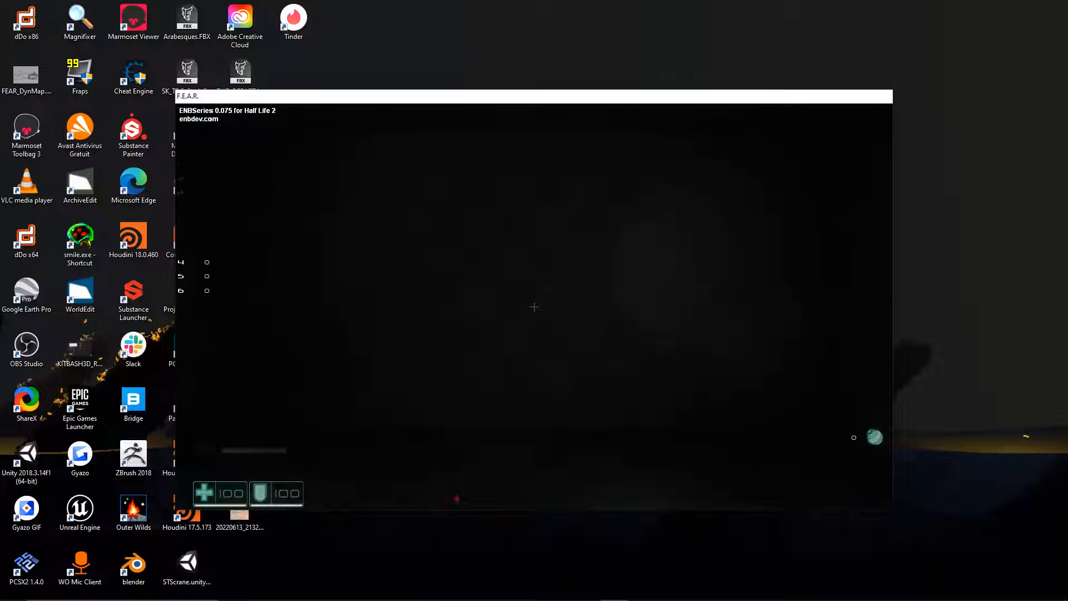
{"action": "key", "text": "f"}
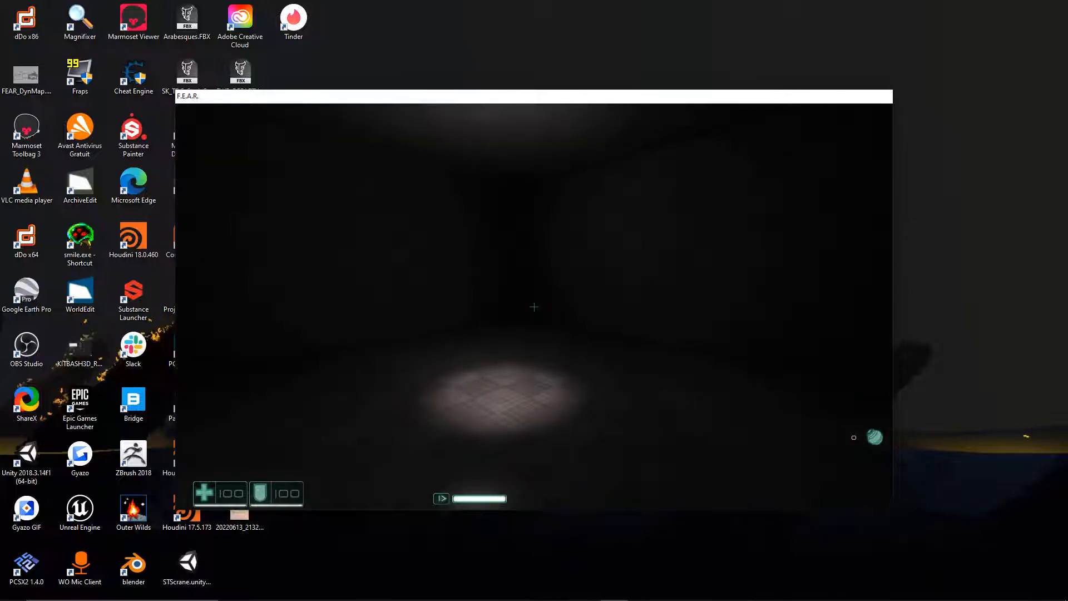
{"action": "key", "text": "Escape"}
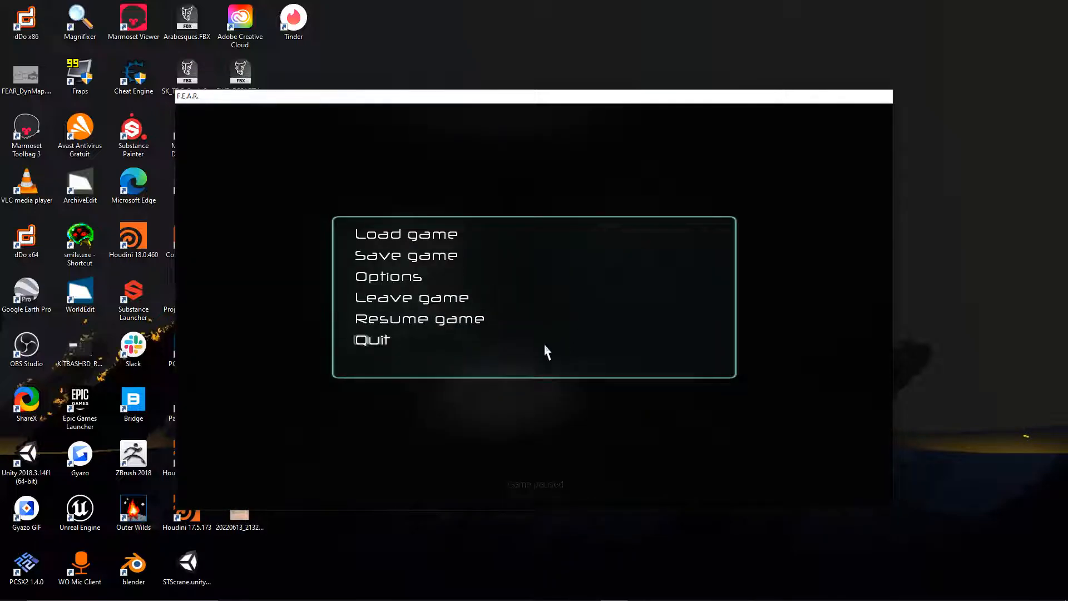
{"action": "left_click", "coordinate": [386, 341]}
{"action": "key", "text": "Return"}
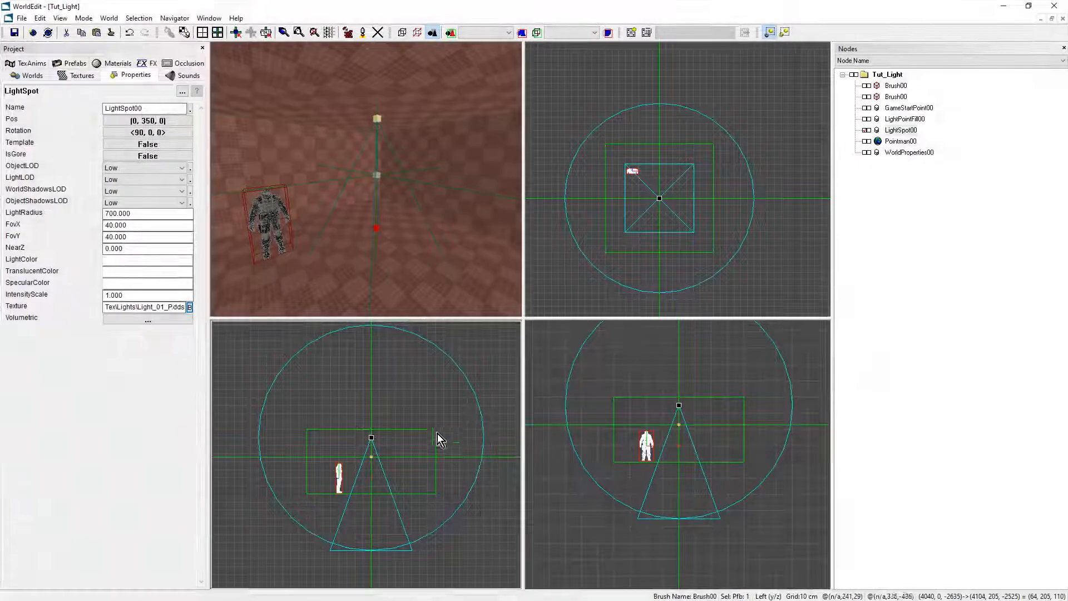
Set the spotlight's FovX and FovY to 90.
{"action": "right_click_drag", "start_coordinate": [433, 233], "coordinate": [429, 229]}
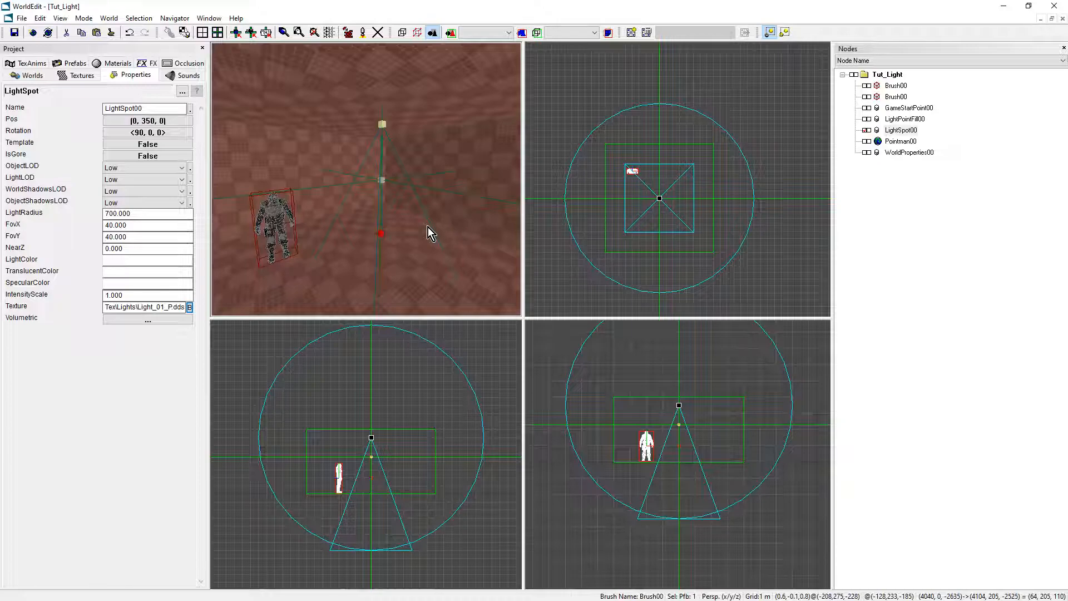
{"action": "scroll", "coordinate": [407, 374], "scroll_direction": "up", "scroll_amount": 2}
{"action": "left_click", "coordinate": [382, 124]}
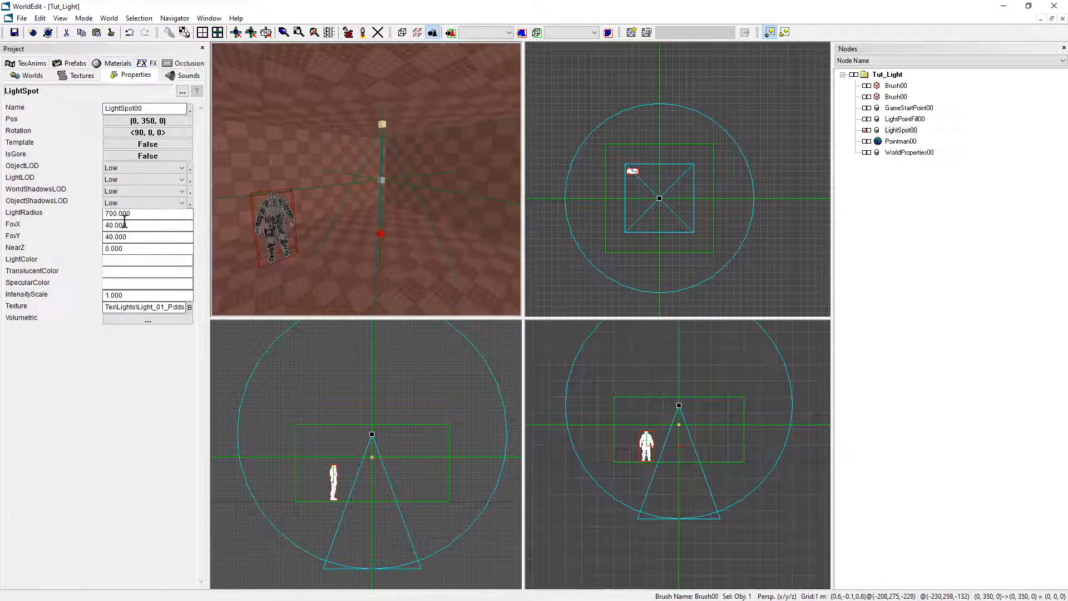
{"action": "double_click", "coordinate": [134, 225]}
{"action": "type", "text": "90"}
{"action": "left_click", "coordinate": [142, 238]}
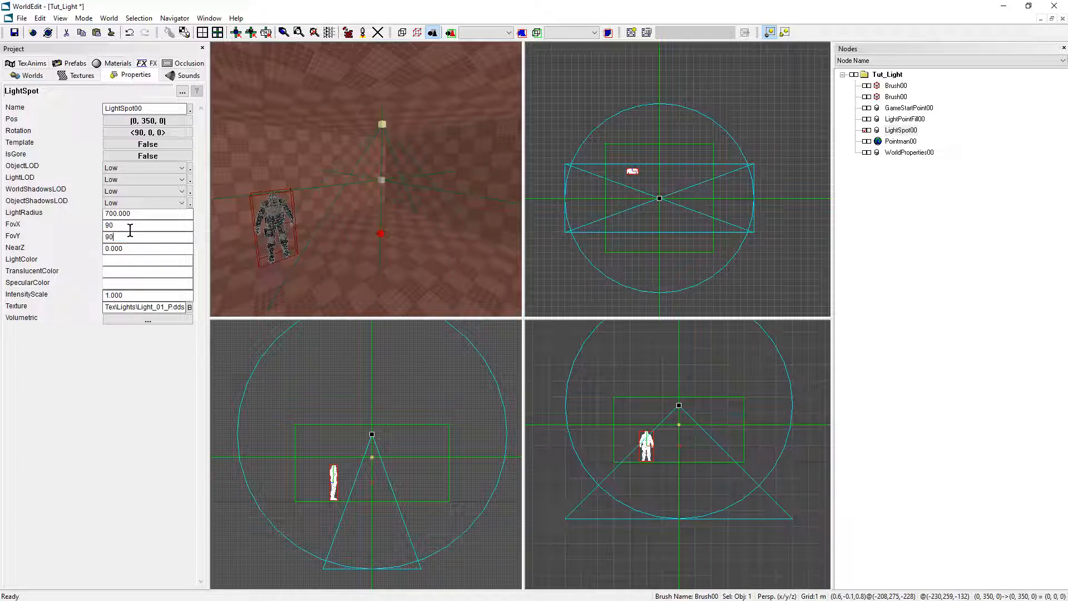
{"action": "left_click", "coordinate": [377, 471]}
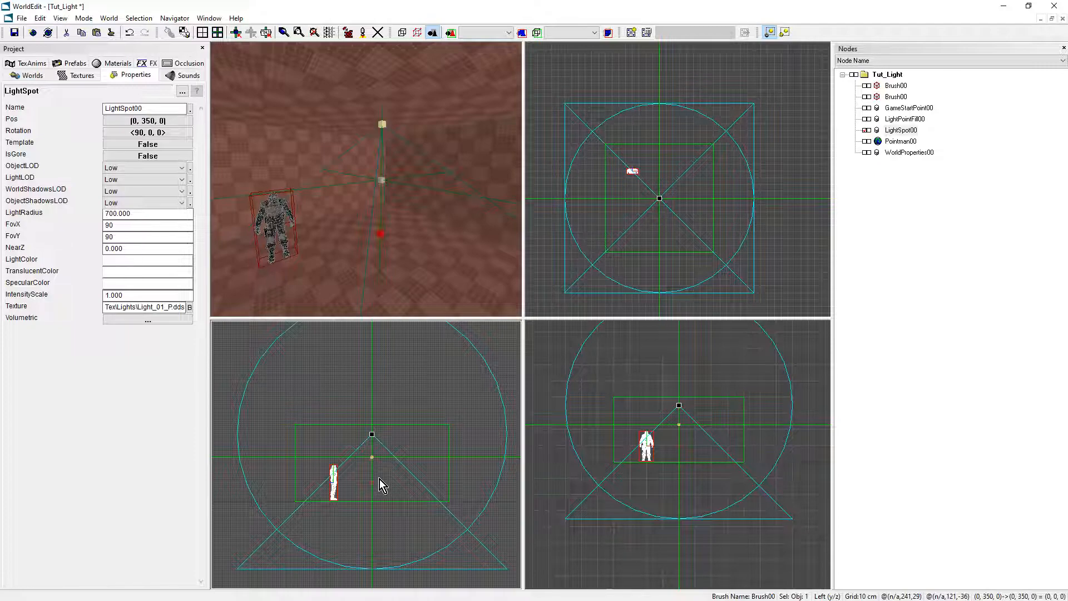
Delete the LightSpot and the LightPointFill from the room.
{"action": "mouse_move", "coordinate": [381, 269]}
{"action": "left_mouse_down"}
{"action": "mouse_move", "coordinate": [382, 239]}
{"action": "mouse_move", "coordinate": [382, 269]}
{"action": "left_mouse_up"}
{"action": "key", "text": "Delete"}
{"action": "left_click", "coordinate": [370, 199]}
{"action": "key", "text": "Delete"}
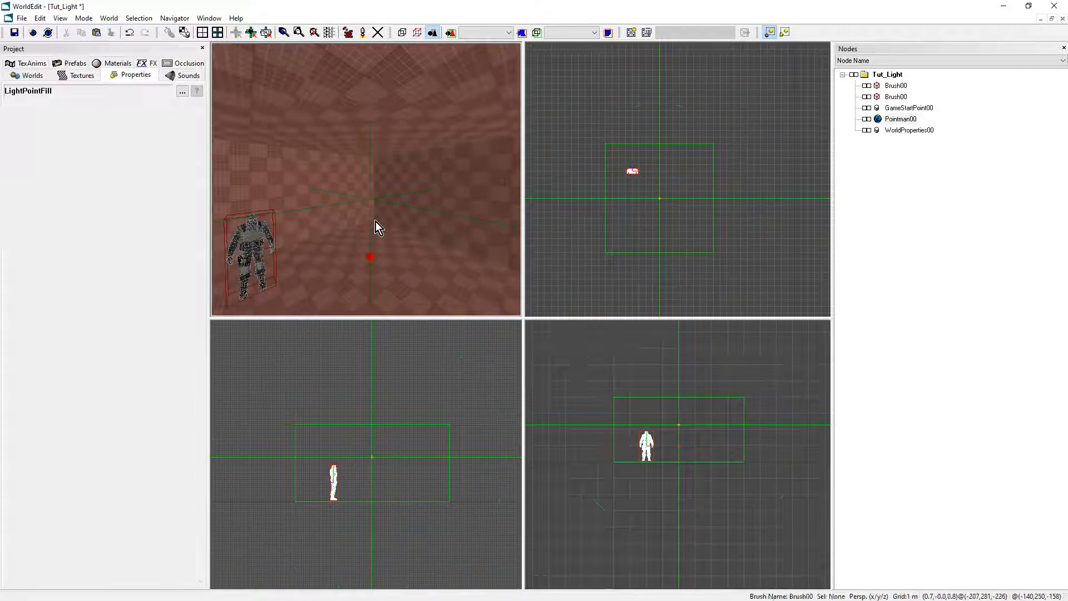
Place the Light_Fluorescent_Clean_ON_Short prefab from the Lights prefabs at the centre of the room's ceiling.
{"action": "scroll", "coordinate": [388, 436], "scroll_direction": "up", "scroll_amount": 3}
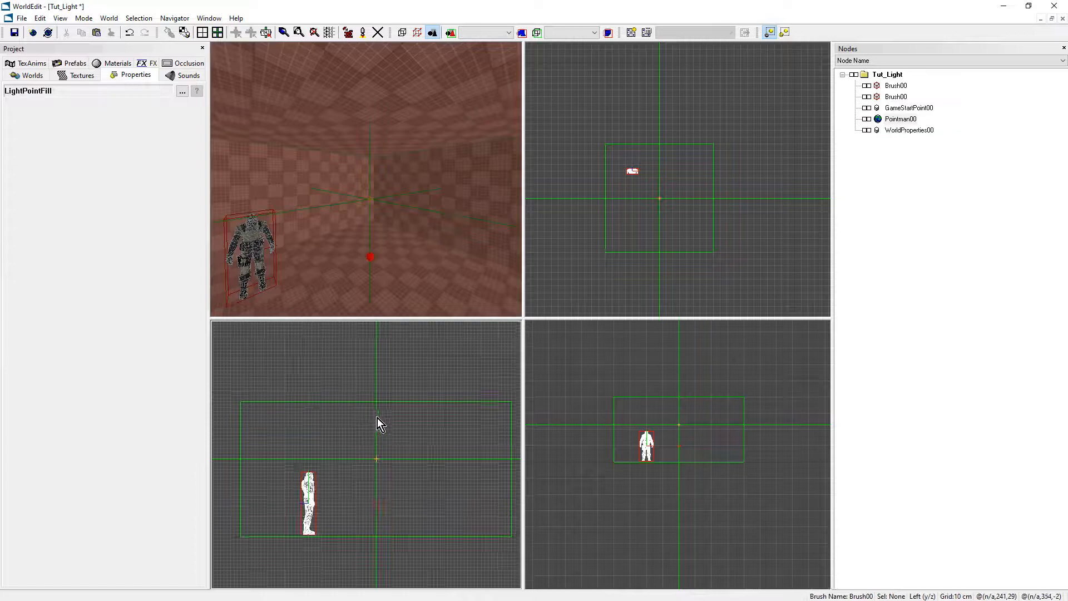
{"action": "left_click", "coordinate": [376, 403]}
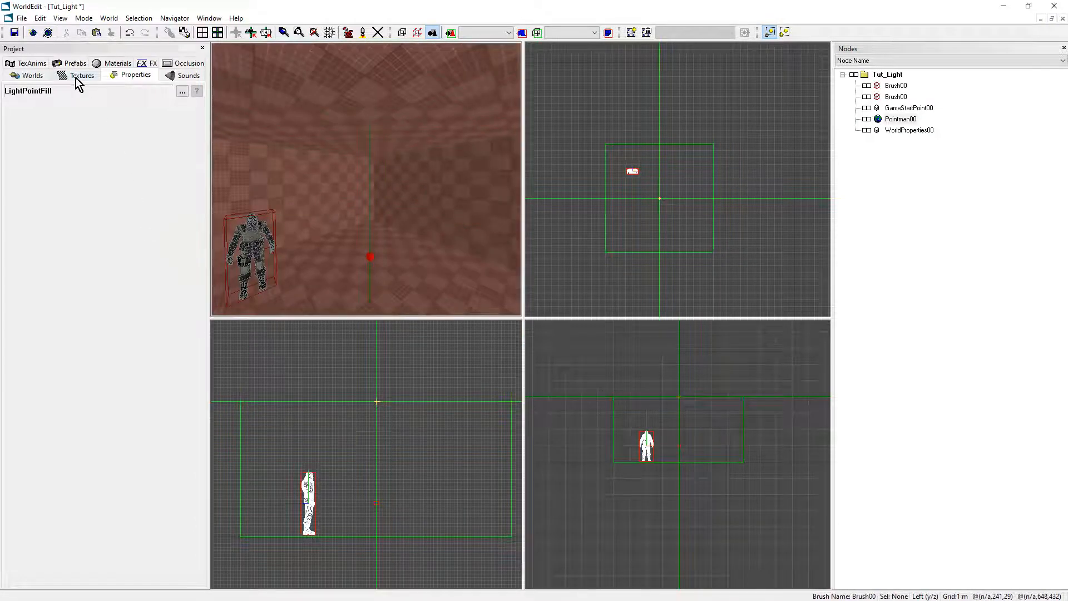
{"action": "left_click", "coordinate": [70, 64]}
{"action": "left_click", "coordinate": [83, 351]}
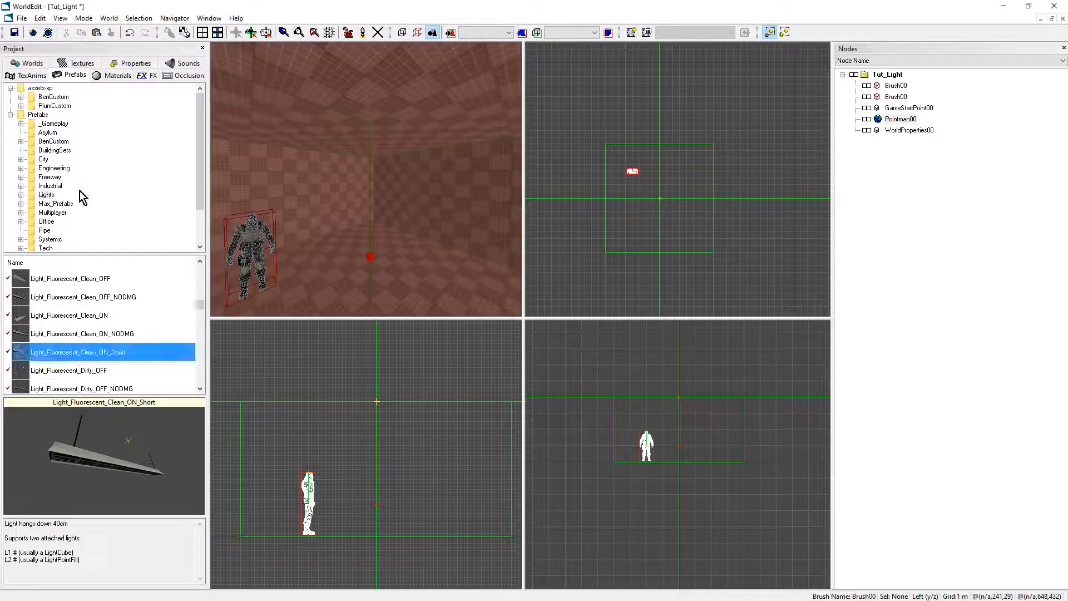
{"action": "left_click", "coordinate": [46, 195]}
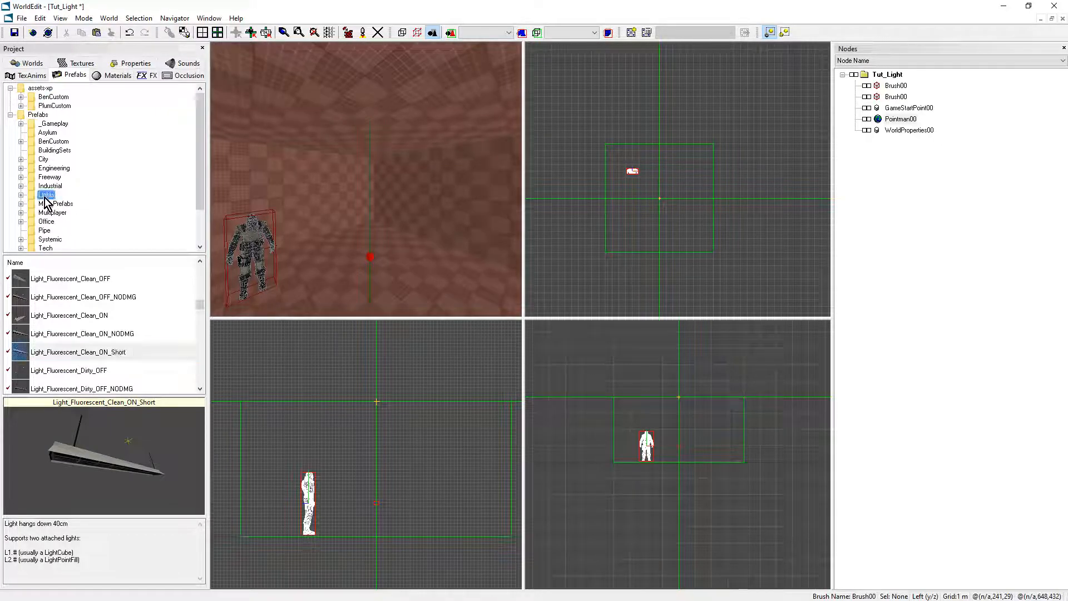
{"action": "left_click", "coordinate": [89, 354]}
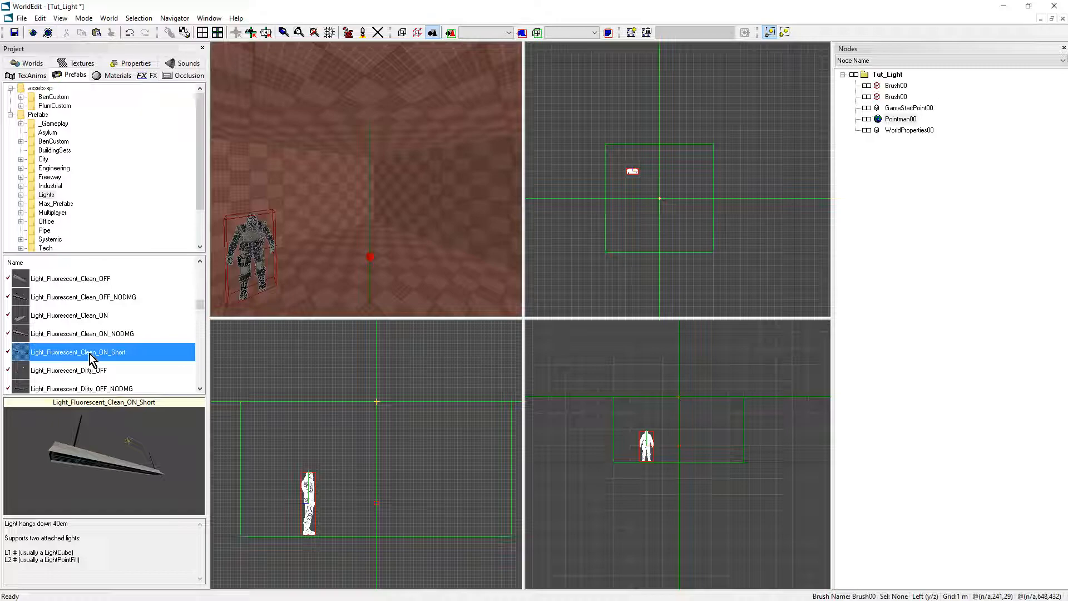
{"action": "double_click", "coordinate": [89, 354]}
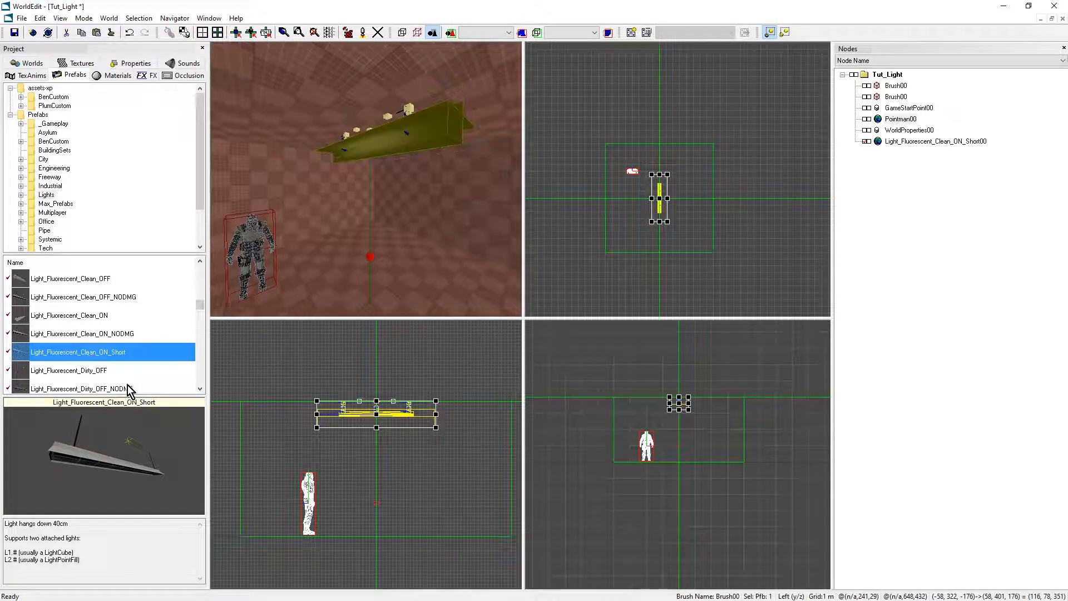
Add a LightCube object just beneath the fluorescent fixture, at position 0, 340, 0.
{"action": "scroll", "coordinate": [381, 467], "scroll_direction": "up", "scroll_amount": 2}
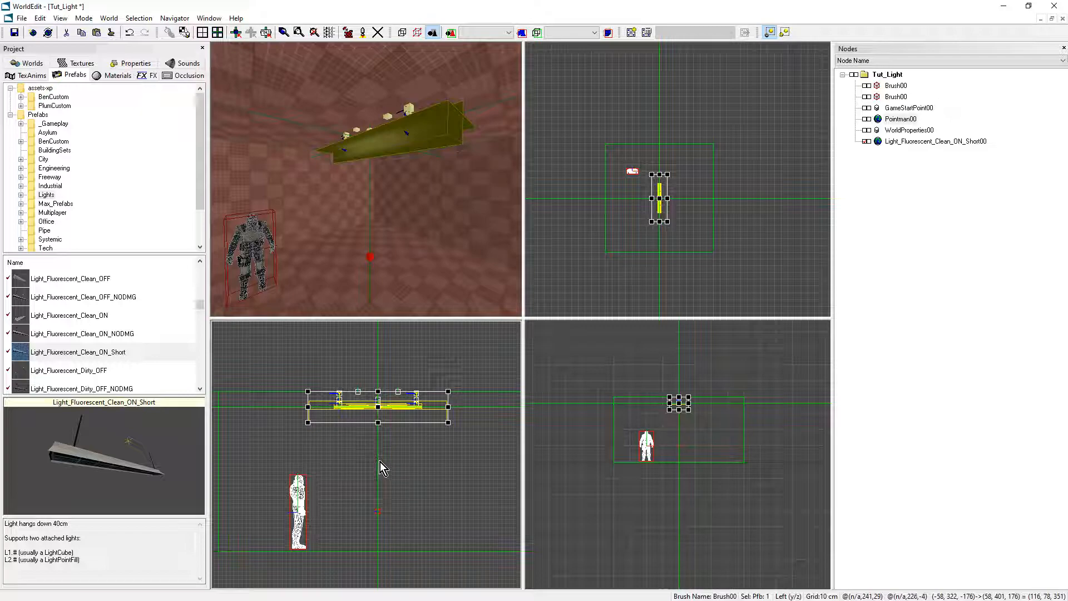
{"action": "scroll", "coordinate": [376, 460], "scroll_direction": "up", "scroll_amount": 1}
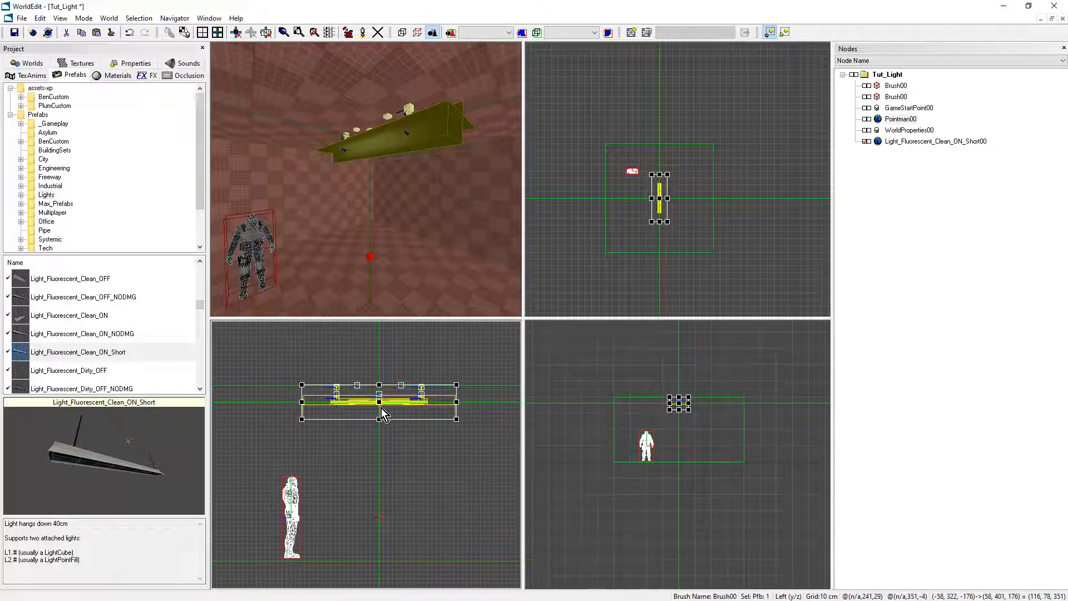
{"action": "key", "text": "m"}
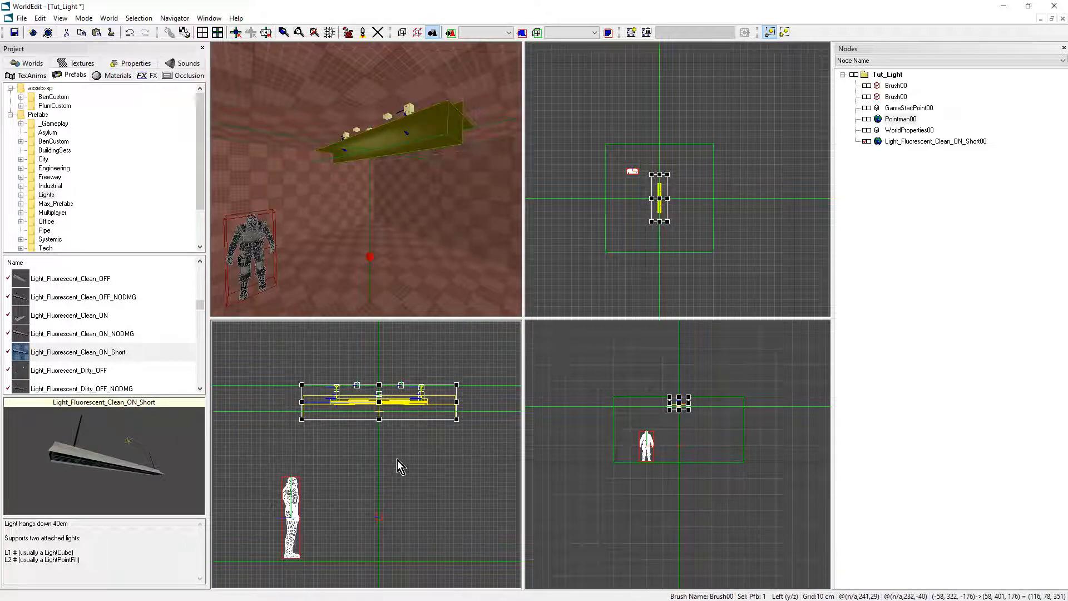
{"action": "mouse_move", "coordinate": [399, 214]}
{"action": "middle_mouse_down"}
{"action": "mouse_move", "coordinate": [391, 219]}
{"action": "mouse_move", "coordinate": [396, 196]}
{"action": "middle_mouse_up"}
{"action": "scroll", "coordinate": [392, 348], "scroll_direction": "up", "scroll_amount": 1}
{"action": "key", "text": "ctrl+k"}
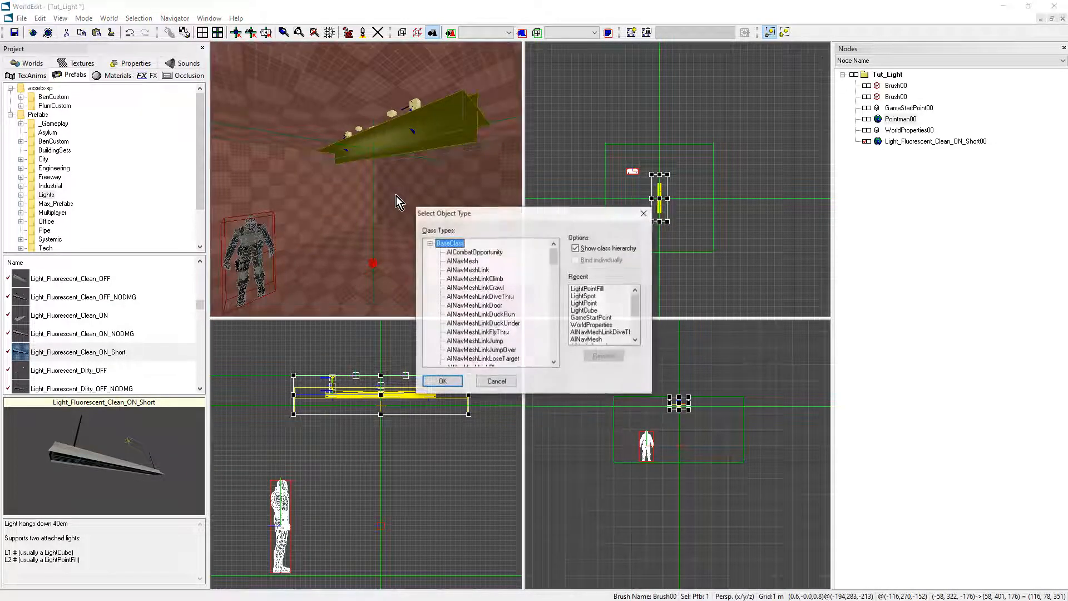
{"action": "scroll", "coordinate": [483, 313], "scroll_direction": "down", "scroll_amount": 8}
{"action": "scroll", "coordinate": [488, 316], "scroll_direction": "down", "scroll_amount": 1}
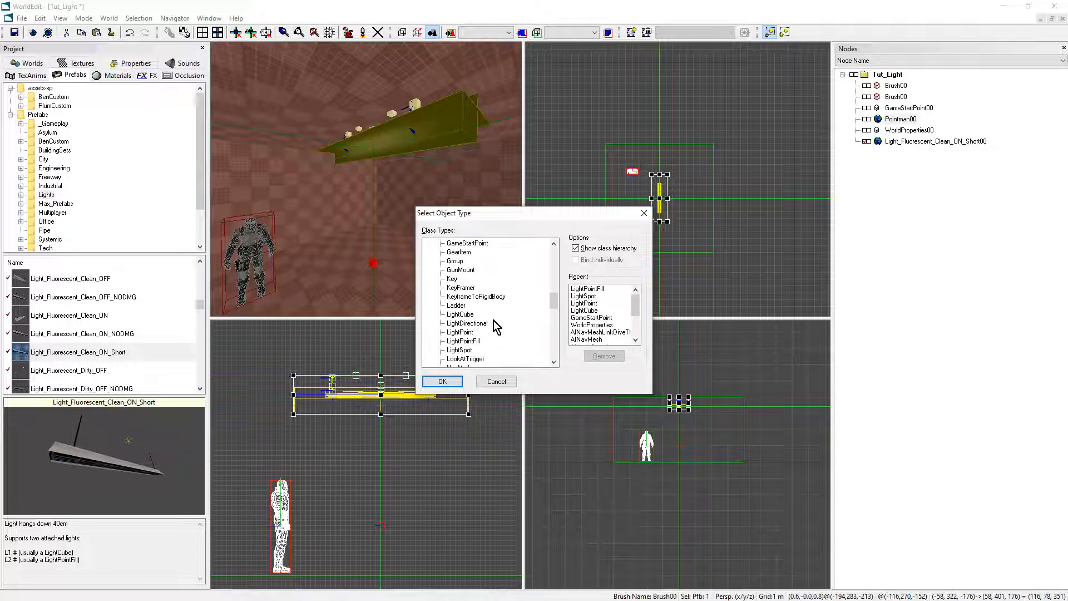
{"action": "left_click", "coordinate": [460, 314]}
{"action": "left_click", "coordinate": [443, 381]}
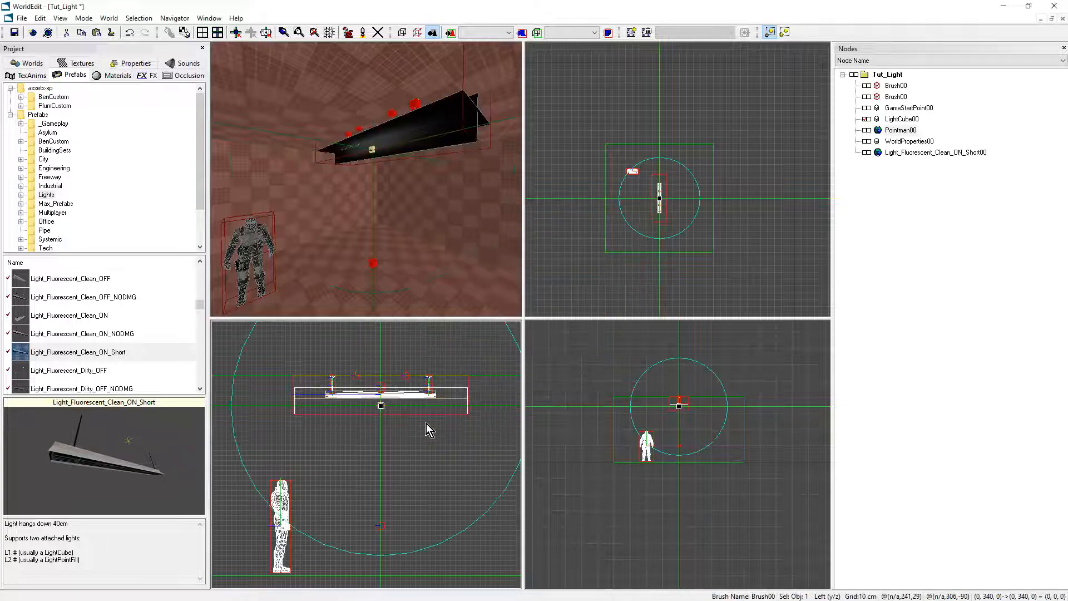
{"action": "middle_click_drag", "start_coordinate": [364, 176], "coordinate": [365, 176]}
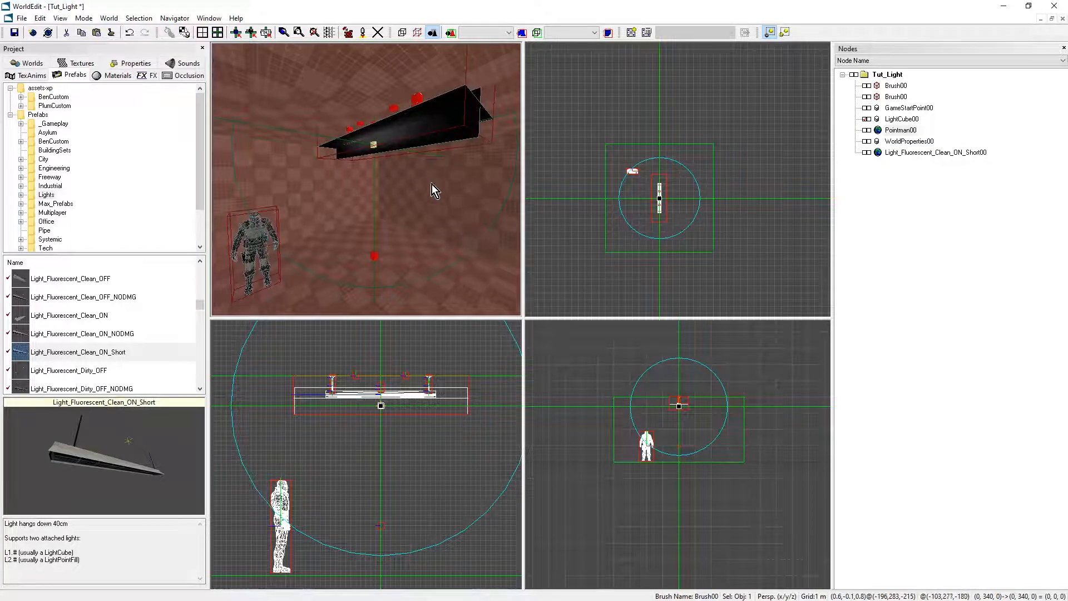
Set the LightCube's LightRadius to 700.
{"action": "left_click", "coordinate": [124, 64]}
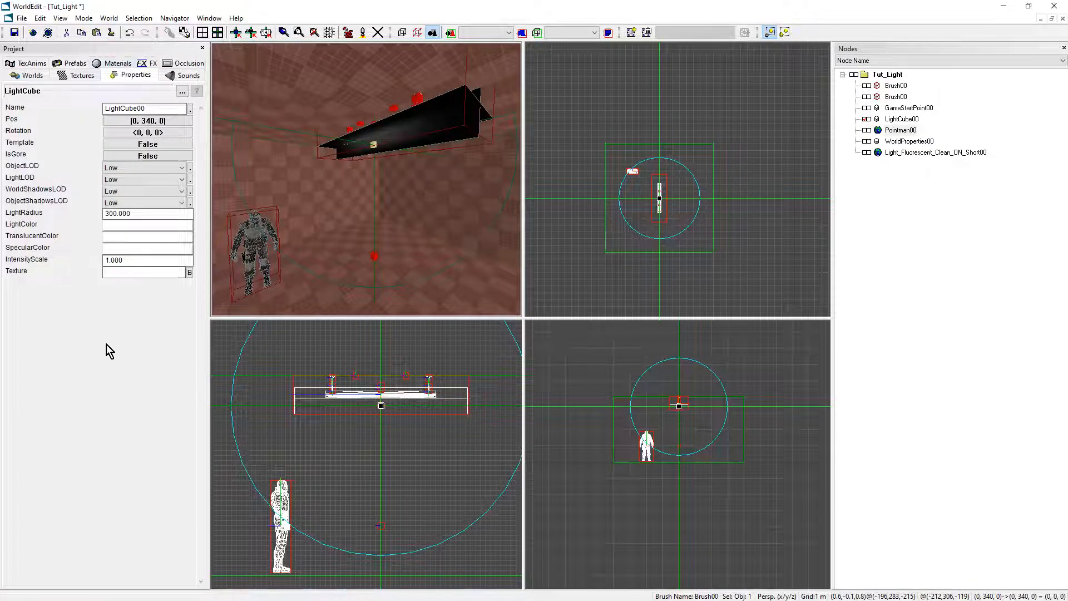
{"action": "left_click", "coordinate": [146, 214]}
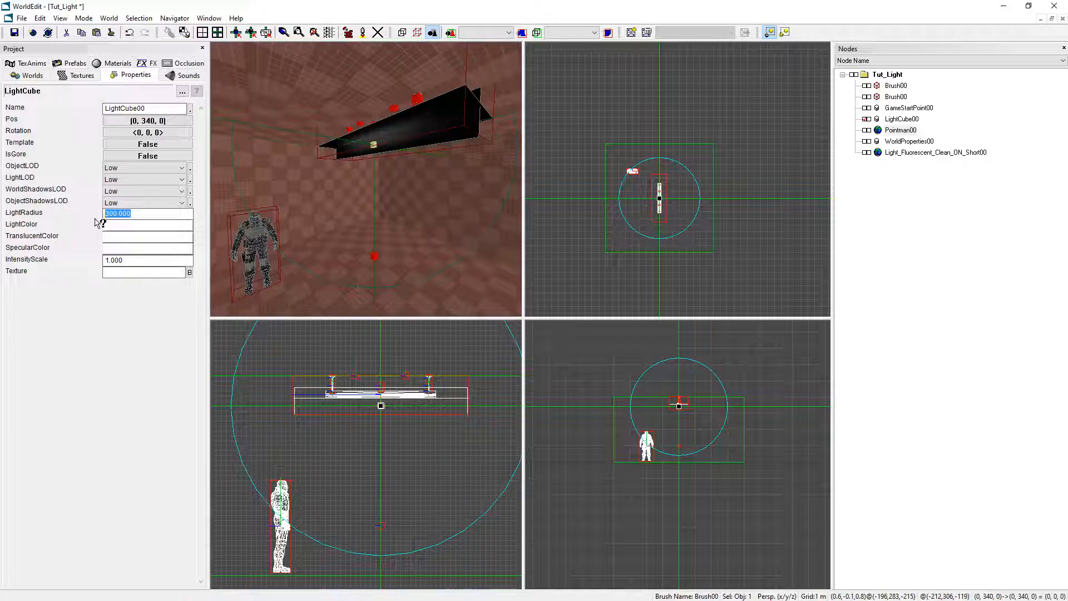
{"action": "type", "text": "700"}
{"action": "key", "text": "Return"}
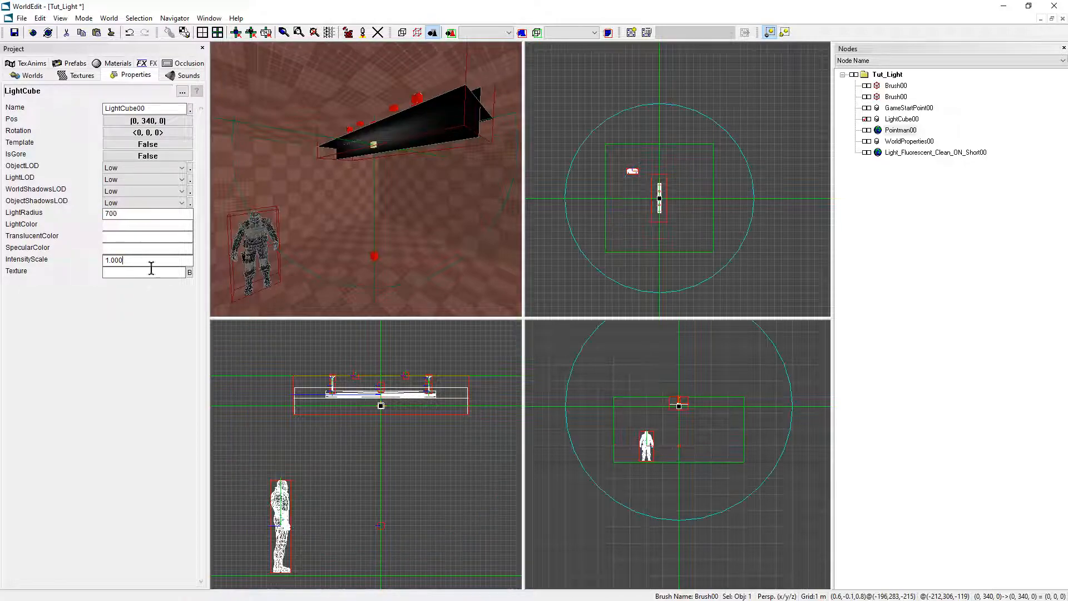
{"action": "scroll", "coordinate": [394, 416], "scroll_direction": "down", "scroll_amount": 3}
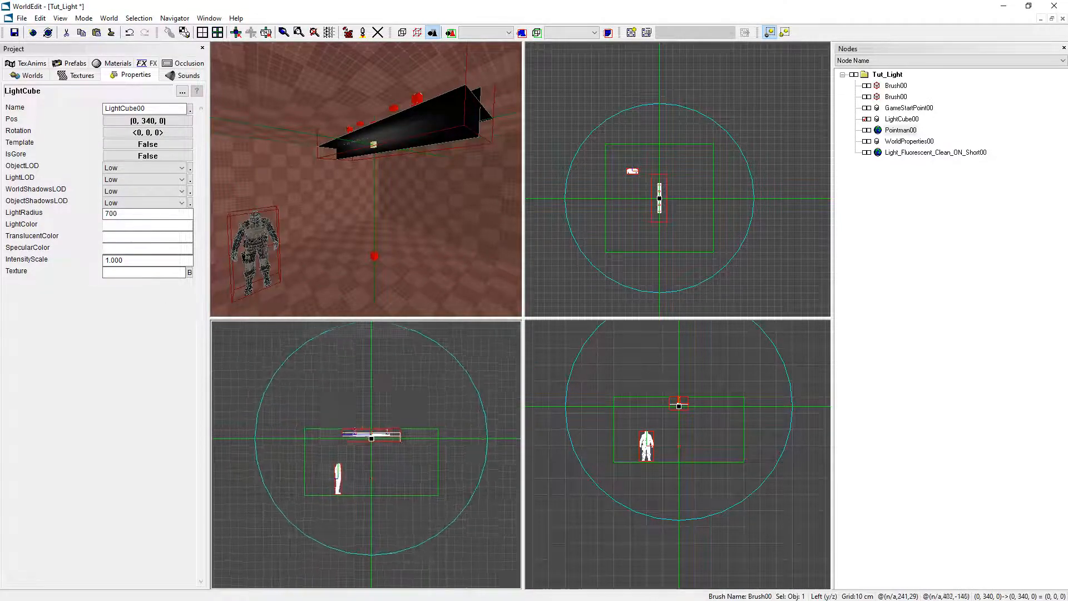
{"action": "scroll", "coordinate": [396, 434], "scroll_direction": "up", "scroll_amount": 1}
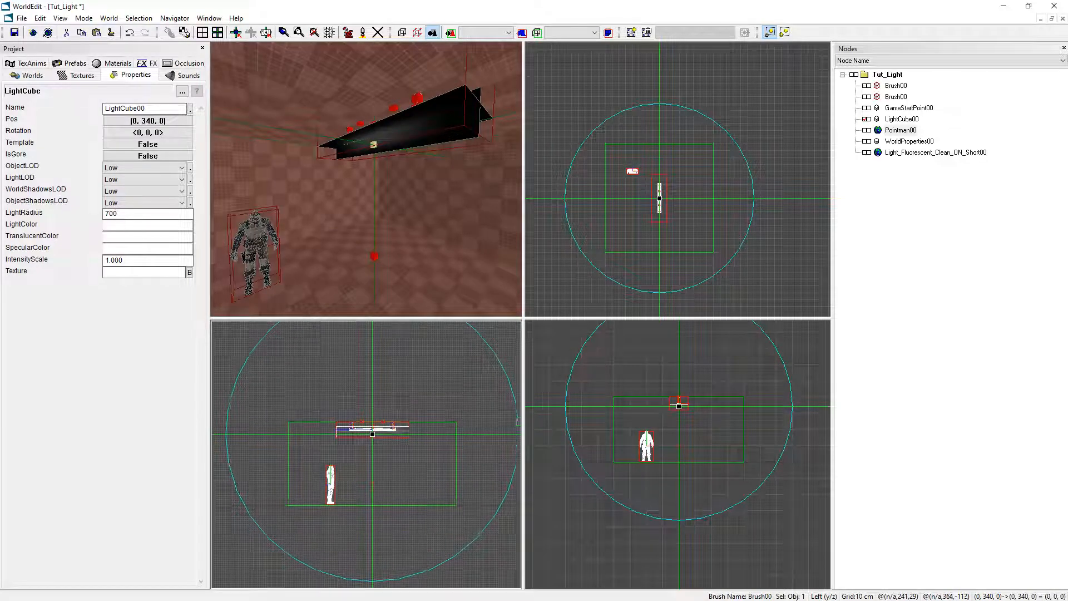
Assign light_fluorescent_rectceiling_C.dds from the Tex\Lights folder as the LightCube's texture.
{"action": "left_click", "coordinate": [129, 277]}
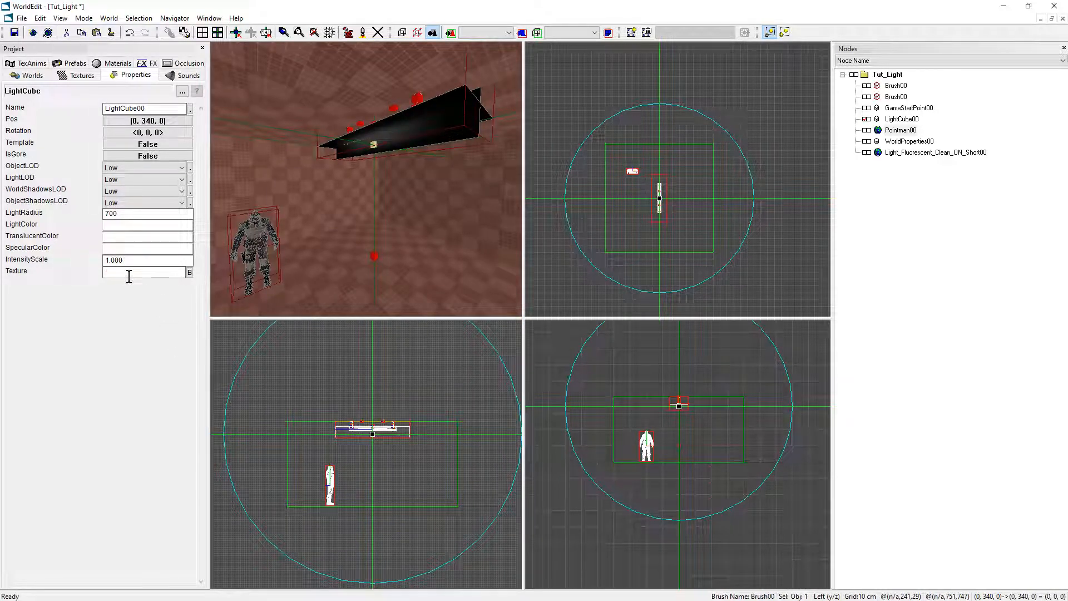
{"action": "left_click", "coordinate": [189, 274]}
{"action": "scroll", "coordinate": [544, 316], "scroll_direction": "down", "scroll_amount": 5}
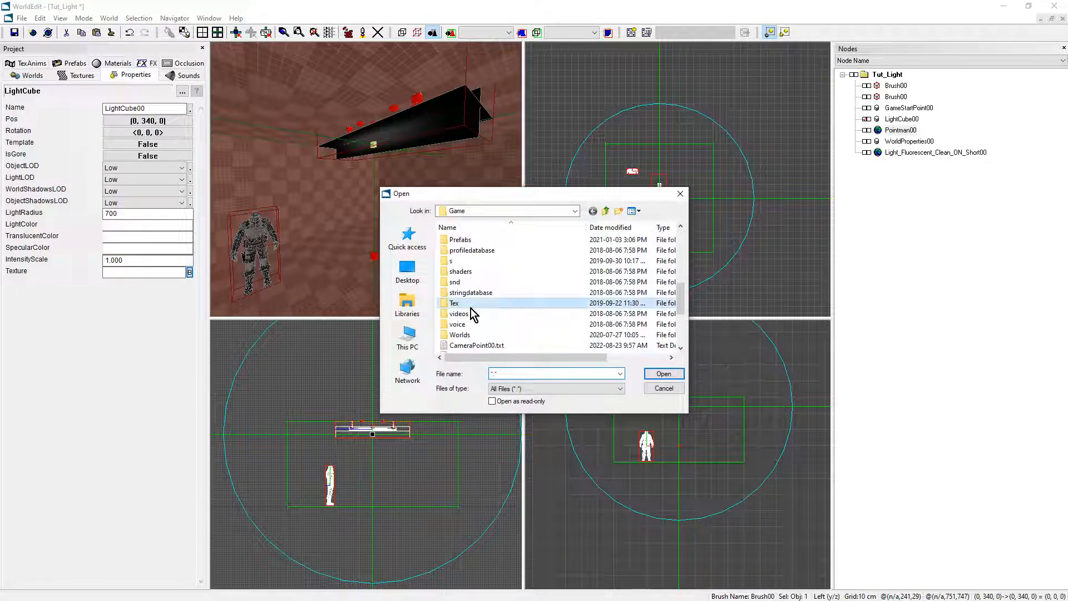
{"action": "double_click", "coordinate": [501, 304]}
{"action": "scroll", "coordinate": [488, 298], "scroll_direction": "up", "scroll_amount": 1}
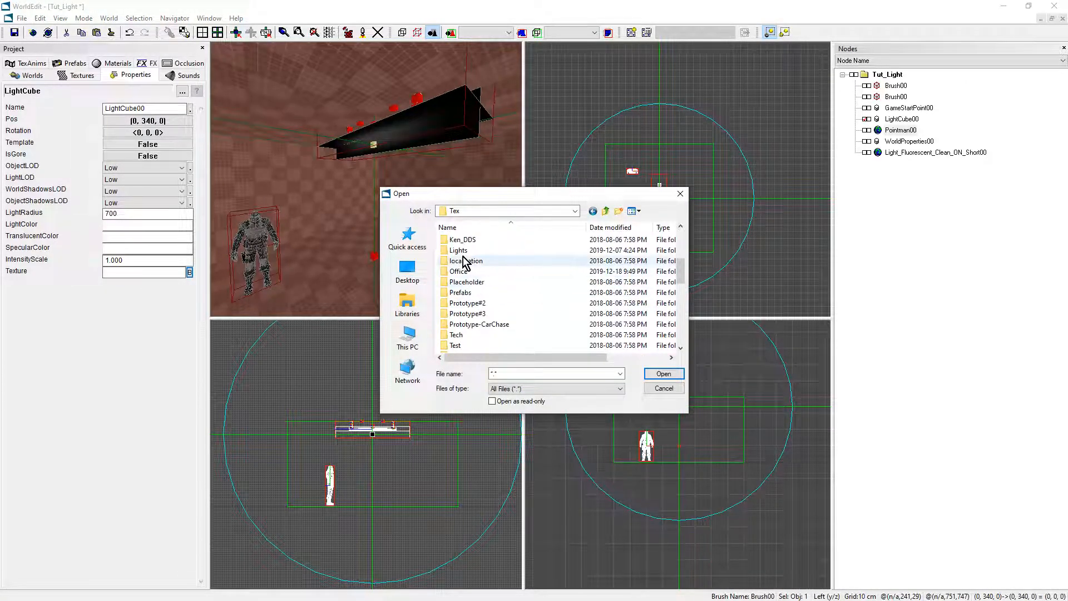
{"action": "double_click", "coordinate": [458, 250]}
{"action": "scroll", "coordinate": [507, 326], "scroll_direction": "down", "scroll_amount": 3}
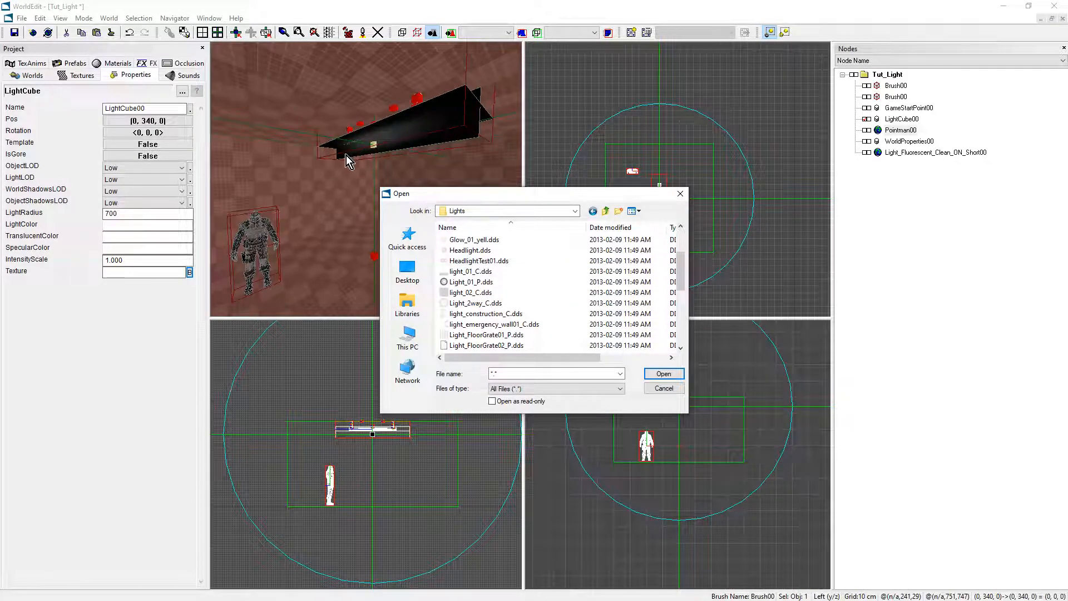
{"action": "scroll", "coordinate": [562, 306], "scroll_direction": "down", "scroll_amount": 3}
{"action": "scroll", "coordinate": [550, 319], "scroll_direction": "down", "scroll_amount": 1}
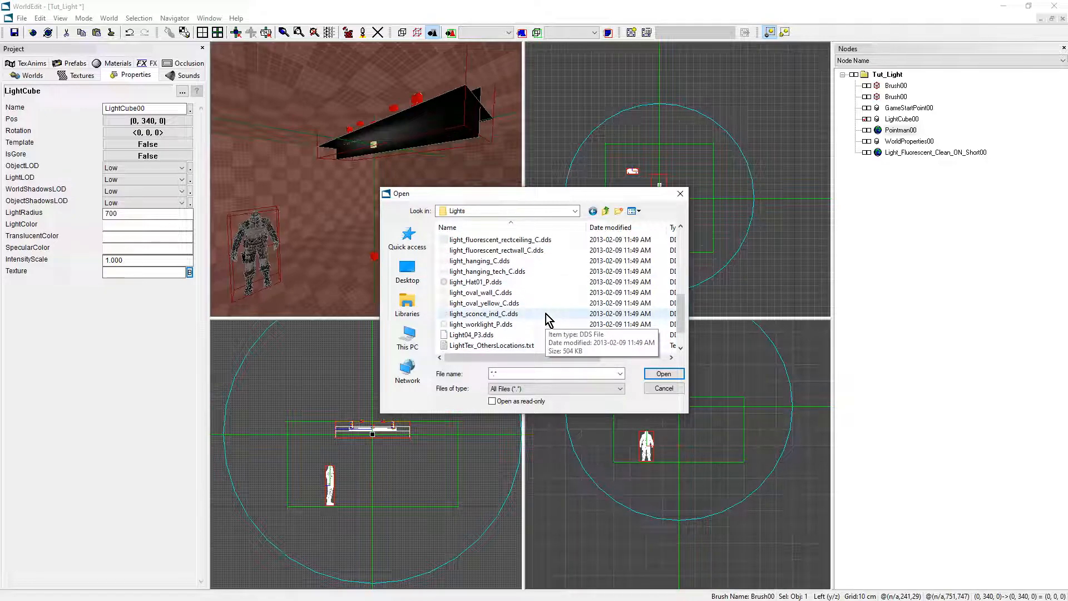
{"action": "left_click", "coordinate": [493, 241]}
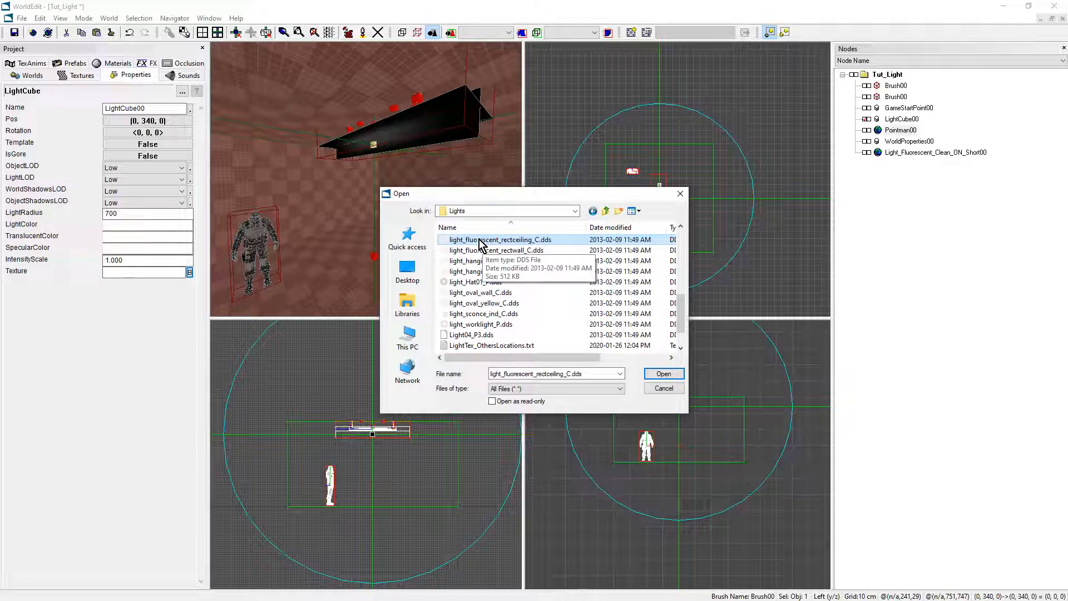
{"action": "double_click", "coordinate": [479, 240]}
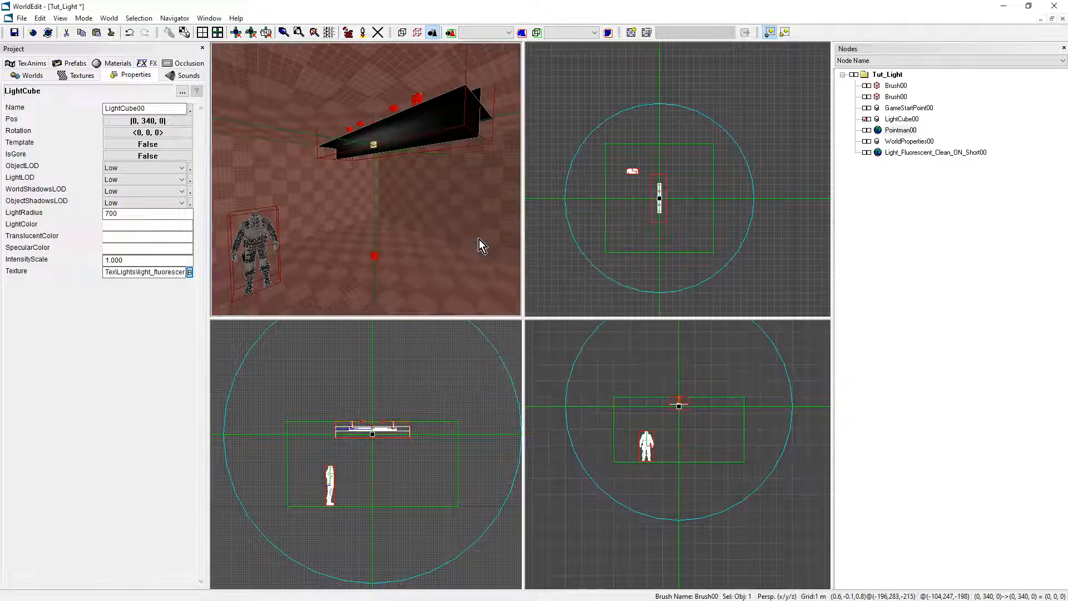
Parent the LightCube00 node under Light_Fluorescent_Clean_ON_Short00 and check that the two are selected together.
{"action": "right_click_drag", "start_coordinate": [399, 241], "coordinate": [407, 242]}
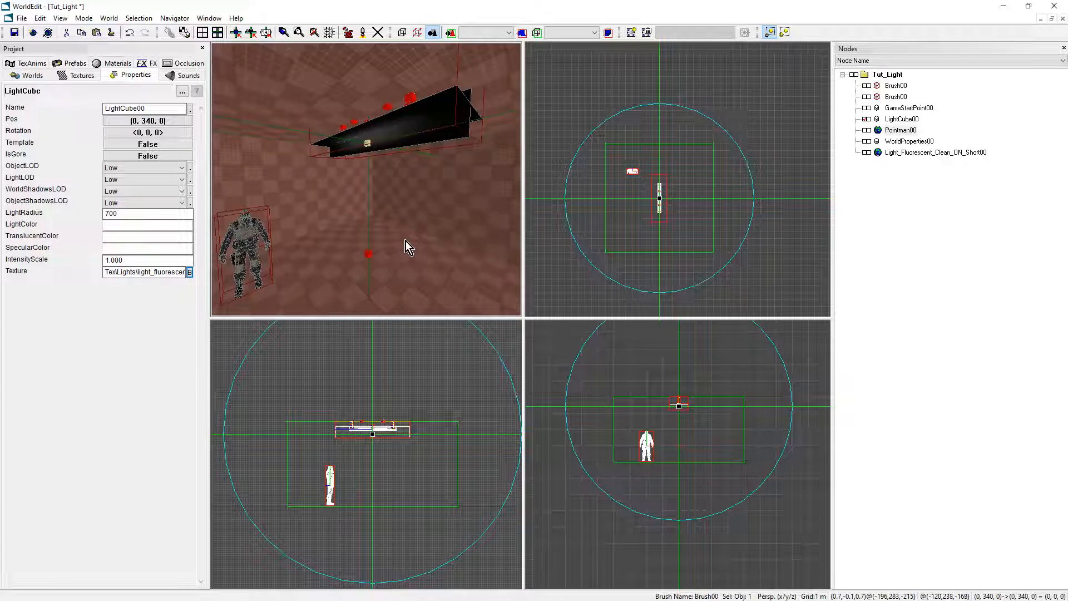
{"action": "right_click_drag", "start_coordinate": [398, 235], "coordinate": [390, 230]}
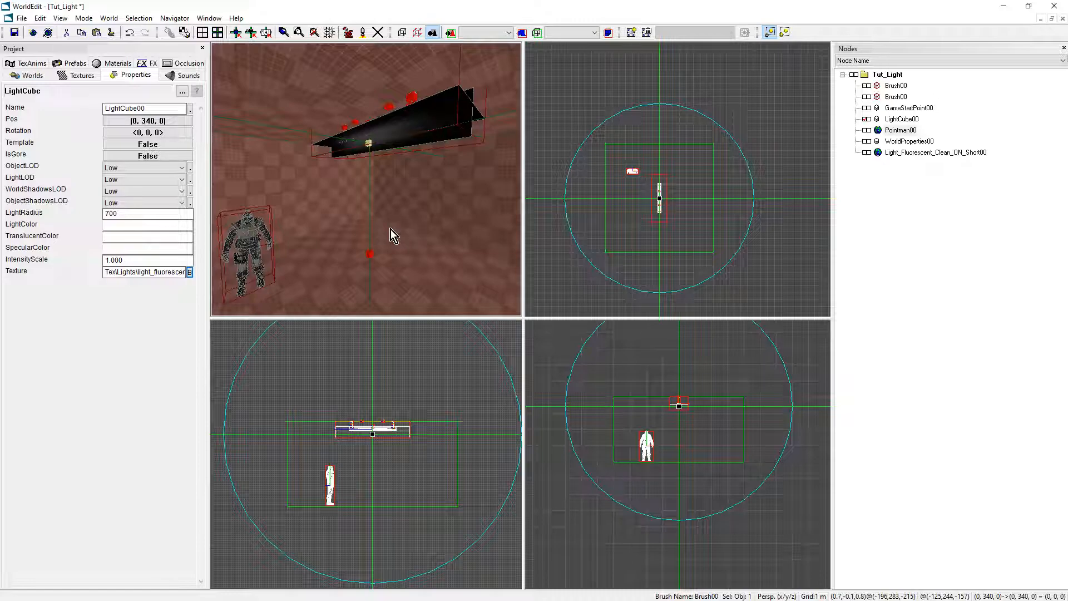
{"action": "right_click_drag", "start_coordinate": [390, 229], "coordinate": [384, 232]}
{"action": "left_click", "coordinate": [901, 119]}
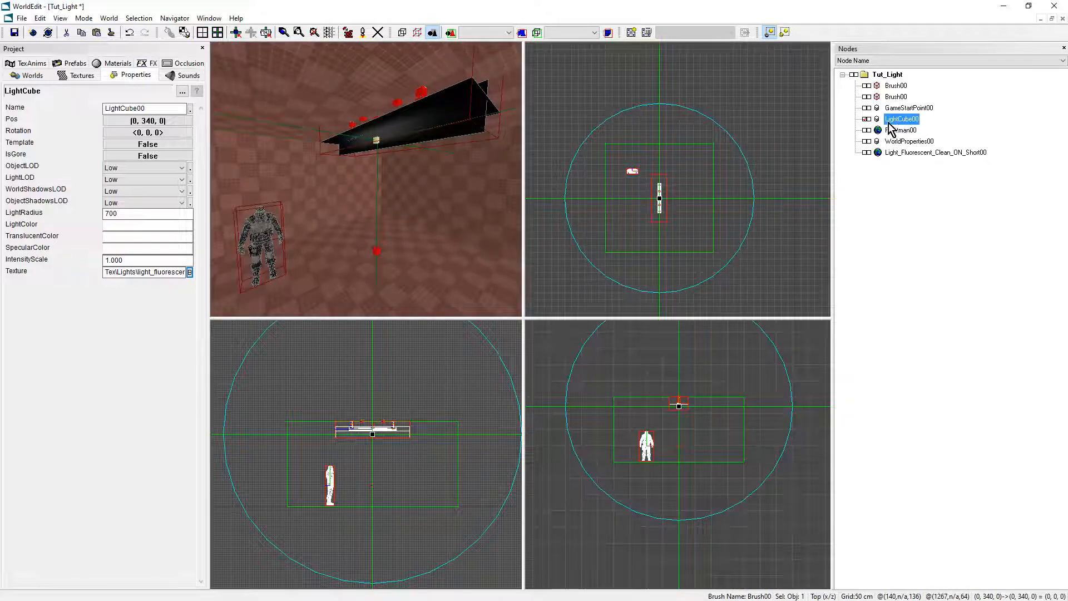
{"action": "left_click_drag", "start_coordinate": [901, 119], "coordinate": [901, 159]}
{"action": "left_click", "coordinate": [855, 141]}
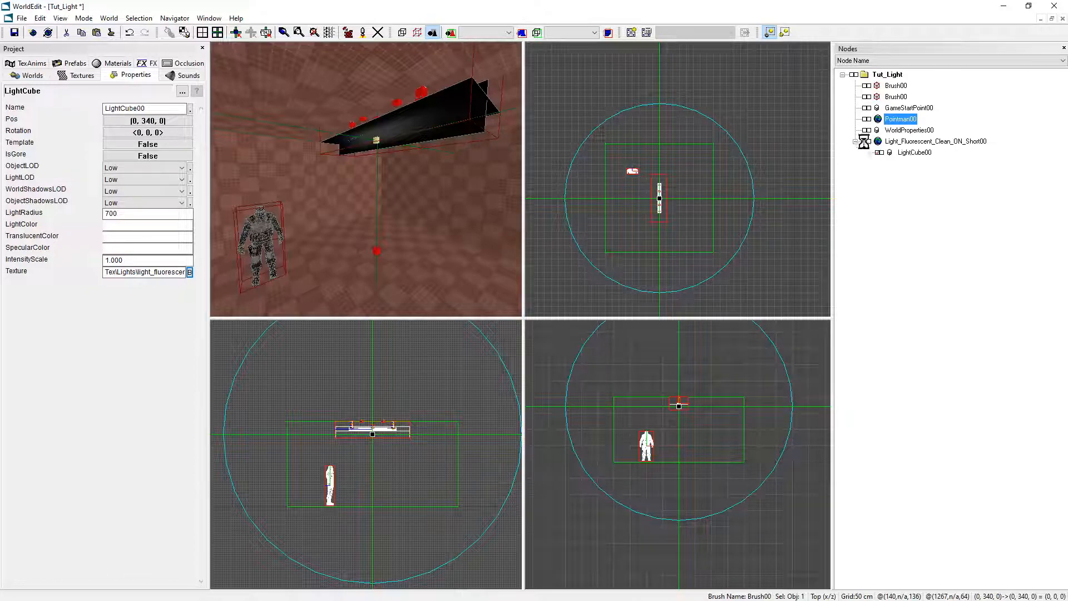
{"action": "left_click", "coordinate": [865, 143]}
{"action": "left_click", "coordinate": [865, 141]}
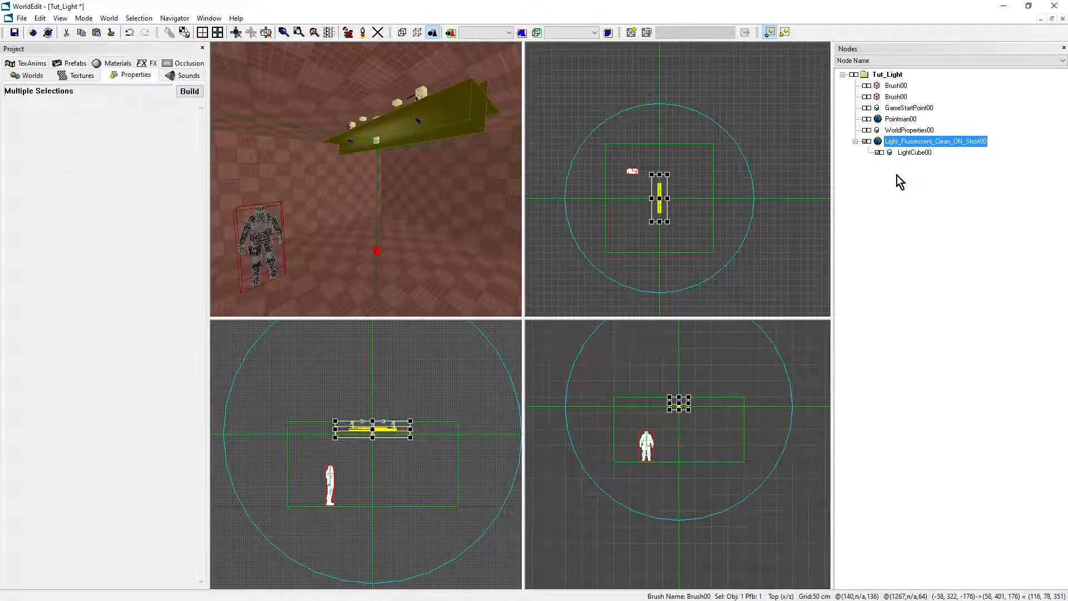
{"action": "left_click", "coordinate": [866, 143]}
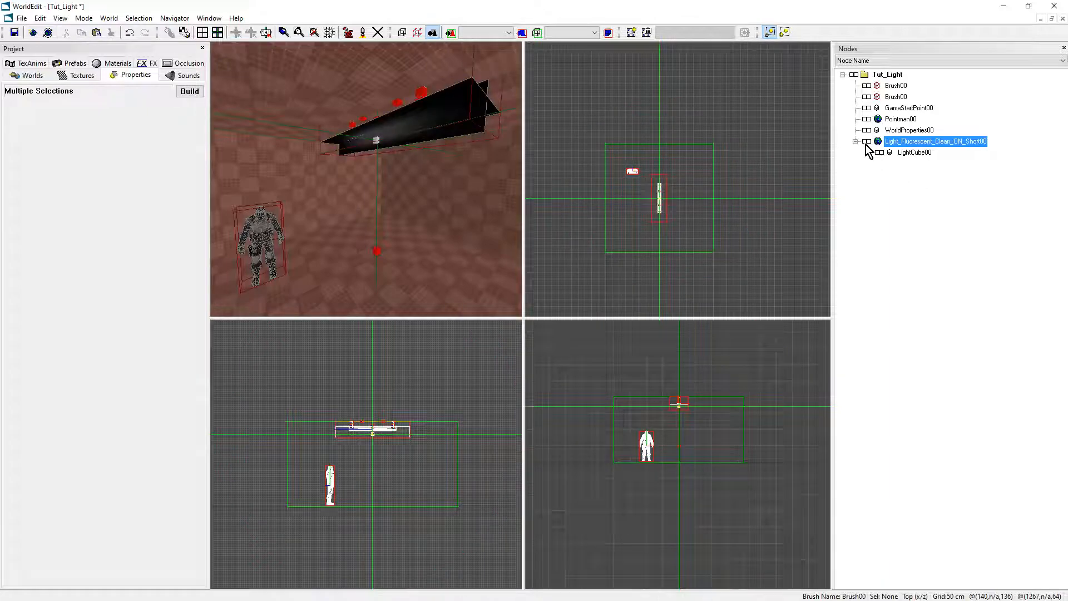
{"action": "left_click", "coordinate": [906, 155]}
Rename the LightCube node to L1.Light_Fluorescent_Clean_ON_Short00, following the naming notes of the Light_Fluorescent_Clean_ON_Short prefab.
{"action": "left_click", "coordinate": [56, 65]}
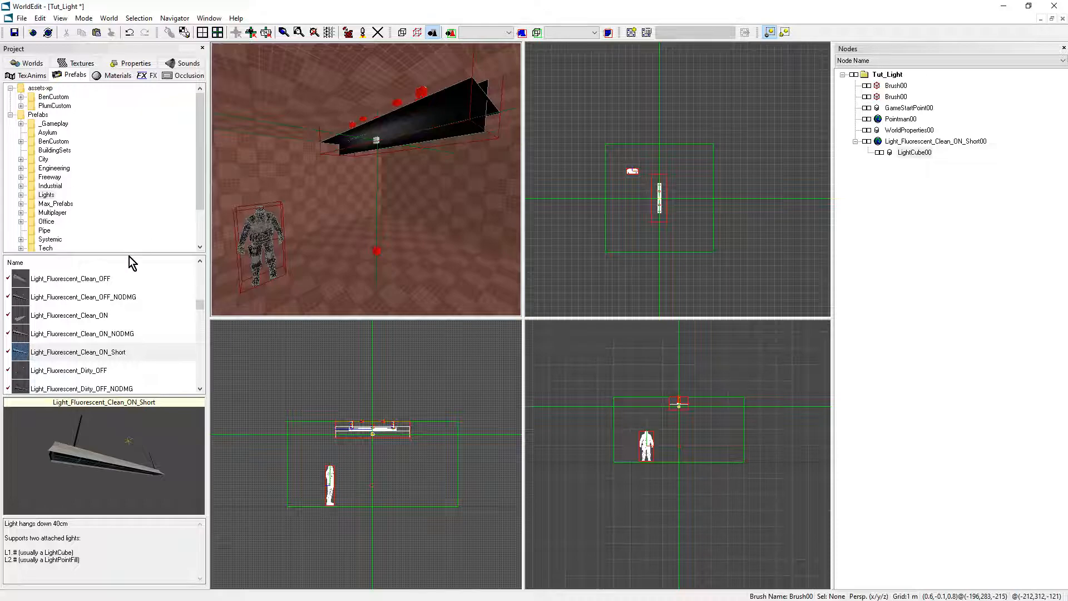
{"action": "left_click", "coordinate": [91, 352]}
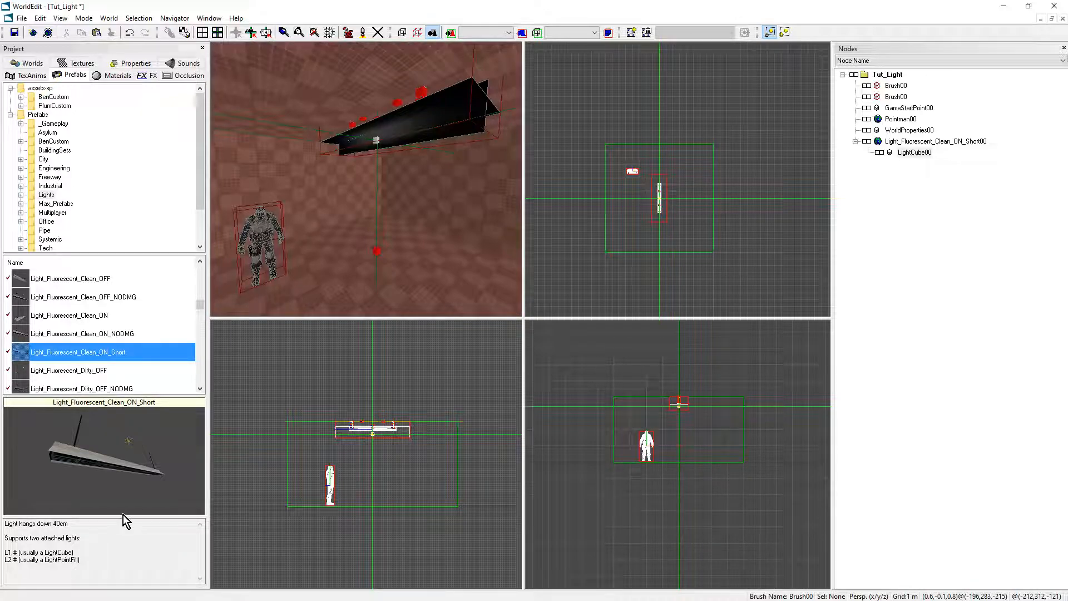
{"action": "left_click_drag", "start_coordinate": [7, 537], "coordinate": [80, 539]}
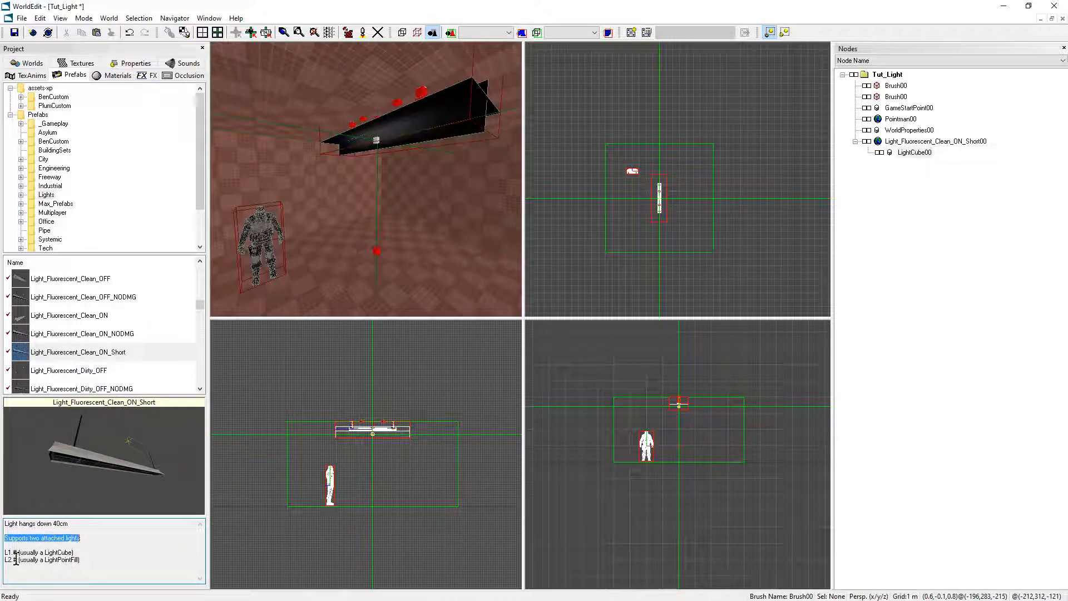
{"action": "left_click_drag", "start_coordinate": [5, 551], "coordinate": [19, 552]}
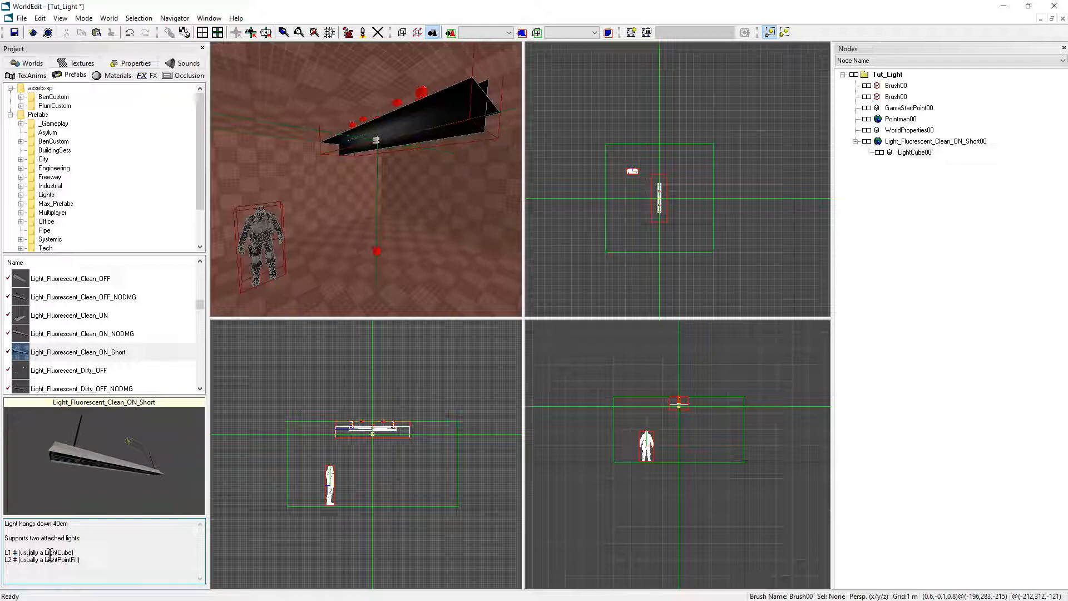
{"action": "left_click", "coordinate": [910, 142]}
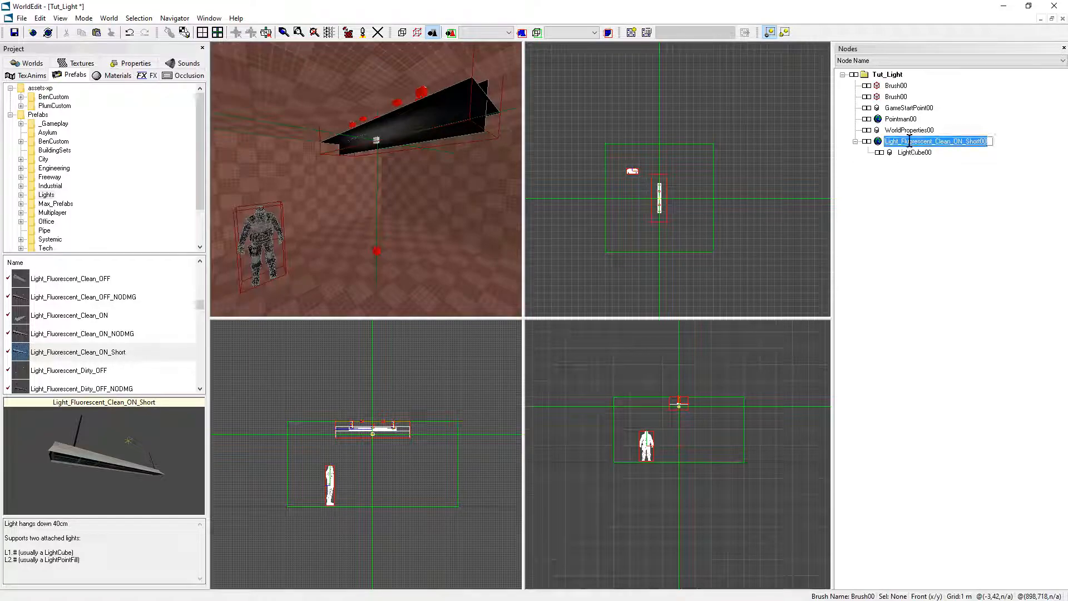
{"action": "left_click", "coordinate": [912, 152]}
{"action": "left_click", "coordinate": [913, 152]}
{"action": "type", "text": "L1."}
{"action": "type", "text": "Light_Fluorescent_Clean_ON_Short00"}
{"action": "key", "text": "Return"}
Process the Tut_Light world with World Packer at its current settings and run the level in F.E.A.R.
{"action": "middle_click_drag", "start_coordinate": [309, 204], "coordinate": [320, 203]}
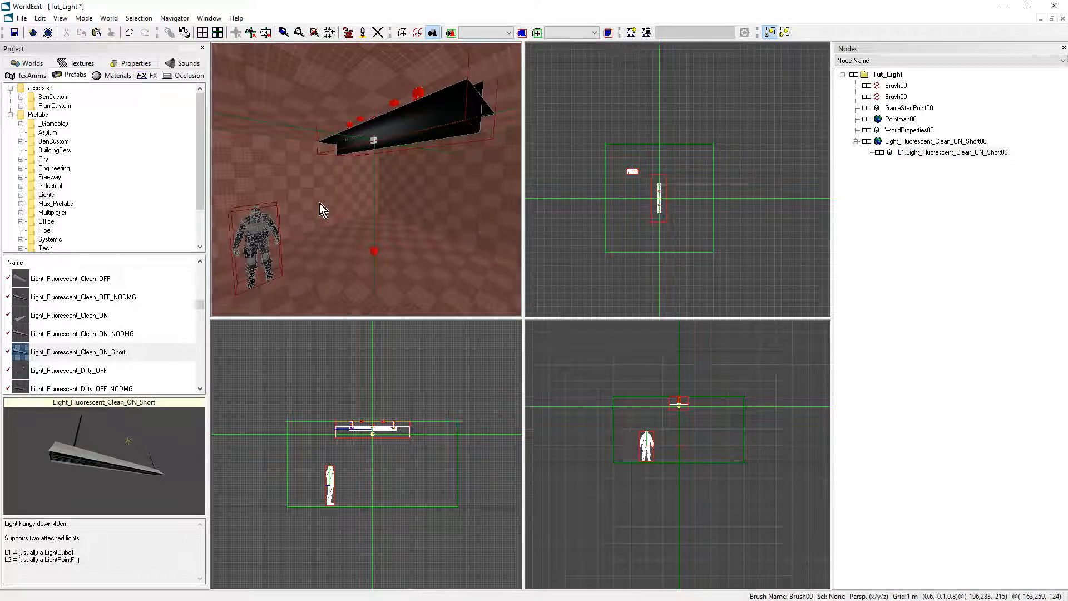
{"action": "left_click", "coordinate": [347, 32]}
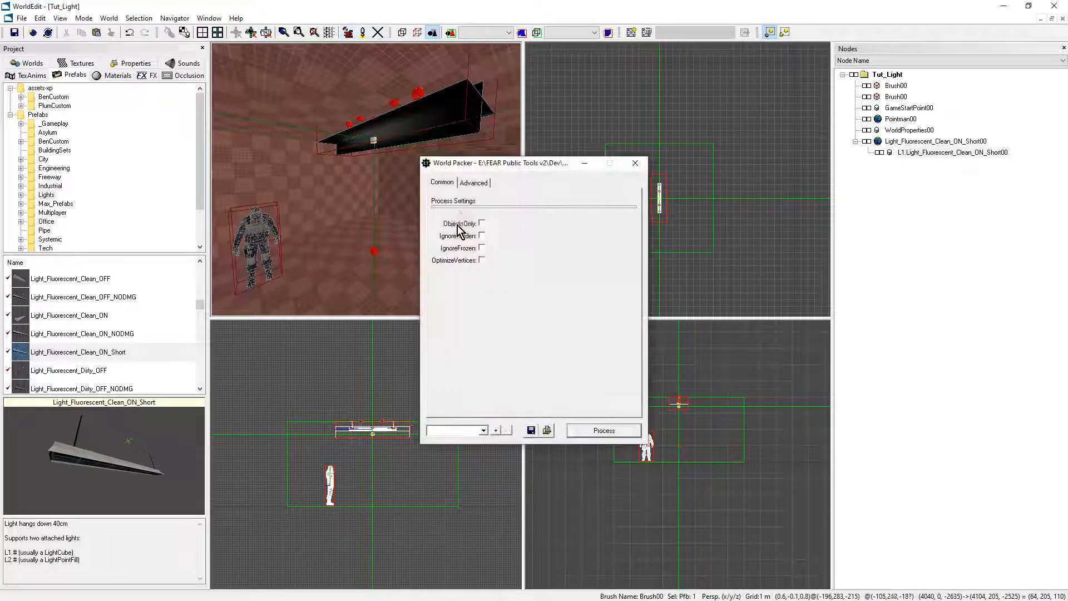
{"action": "left_click", "coordinate": [585, 431]}
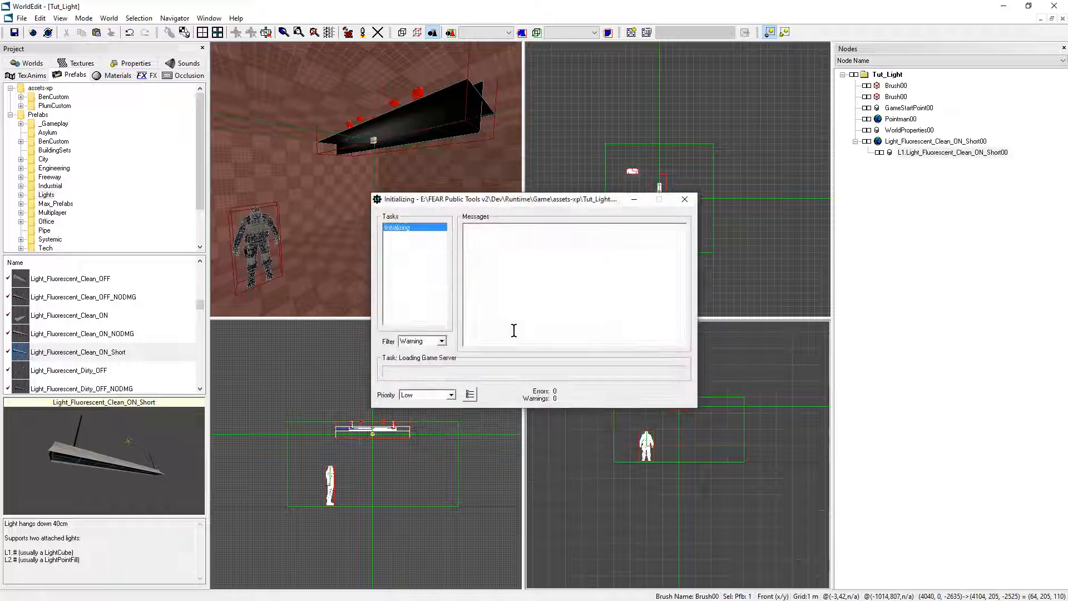
{"action": "left_click", "coordinate": [639, 396]}
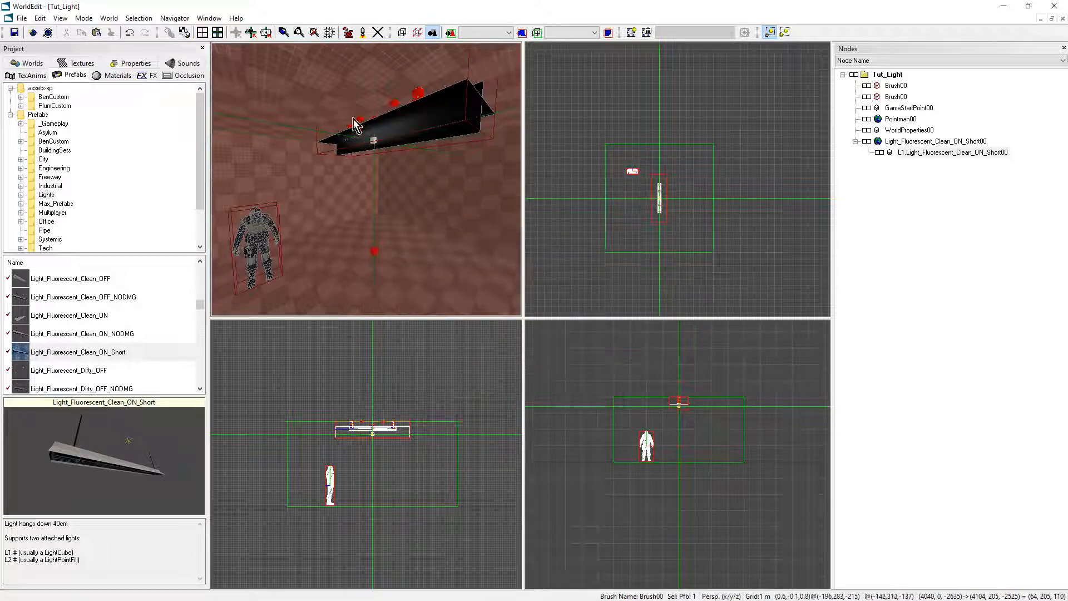
{"action": "left_click", "coordinate": [365, 33]}
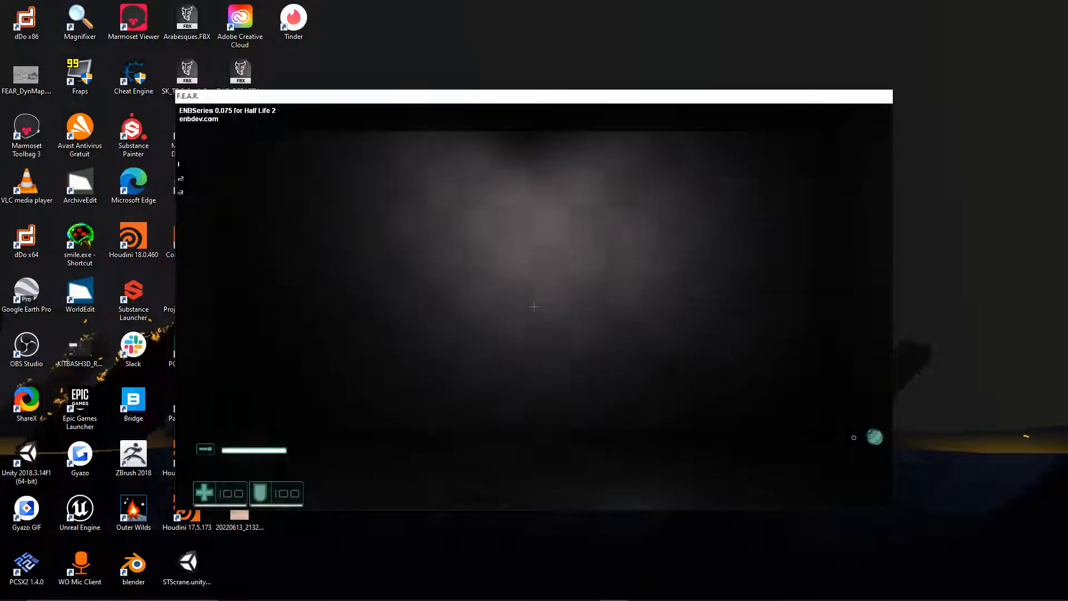
Look around the lit room and shoot the fluorescent fixture to test how its attached light reacts to damage.
{"action": "key", "text": "s"}
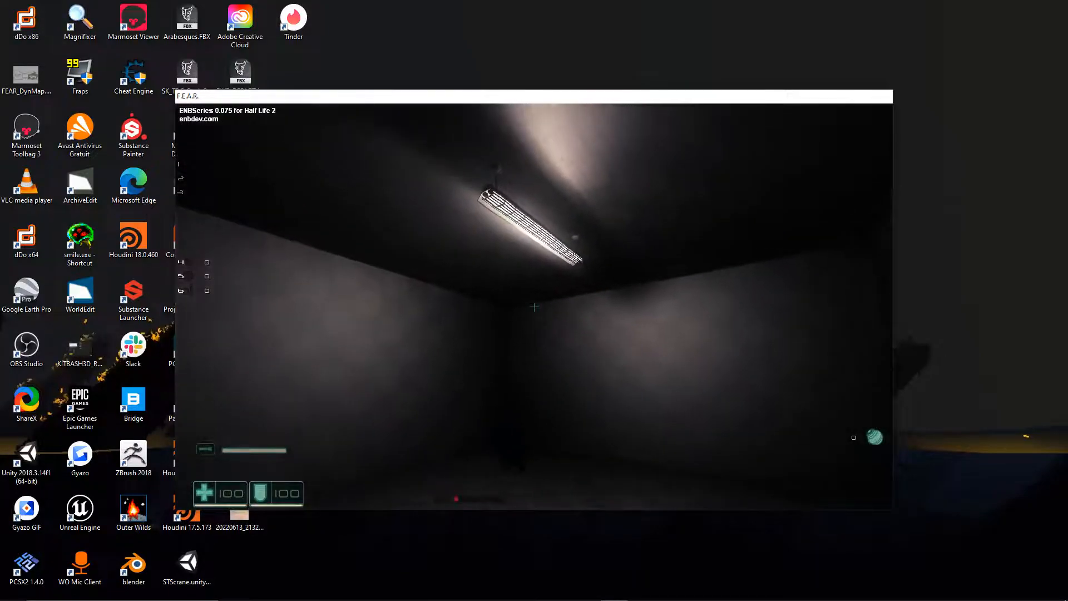
{"action": "key", "text": "d"}
{"action": "key", "text": "a"}
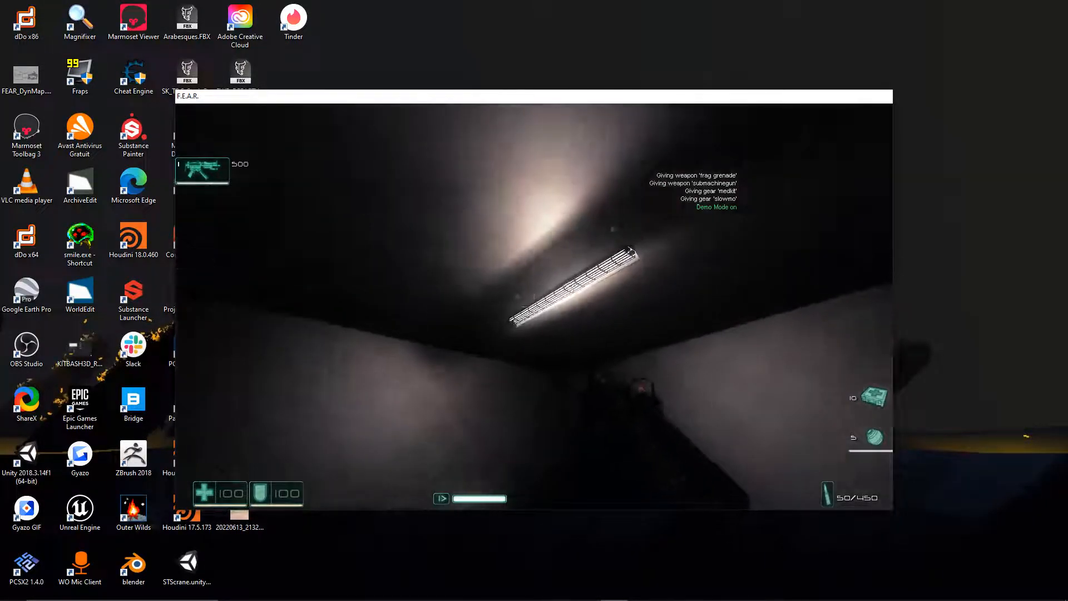
{"action": "left_click", "coordinate": [534, 306]}
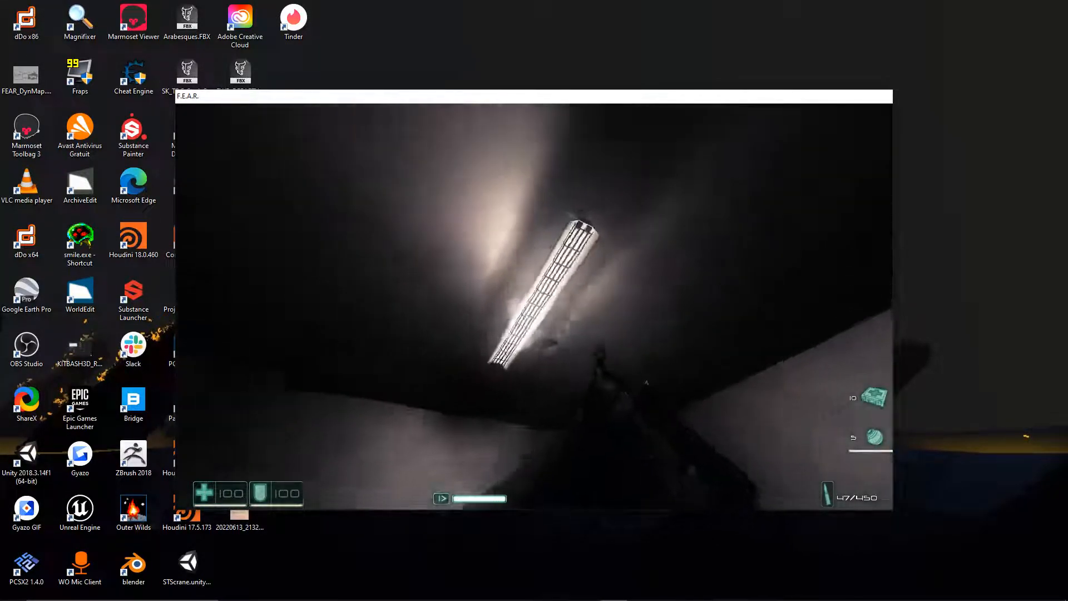
{"action": "left_click", "coordinate": [534, 306]}
{"action": "left_click", "coordinate": [534, 307]}
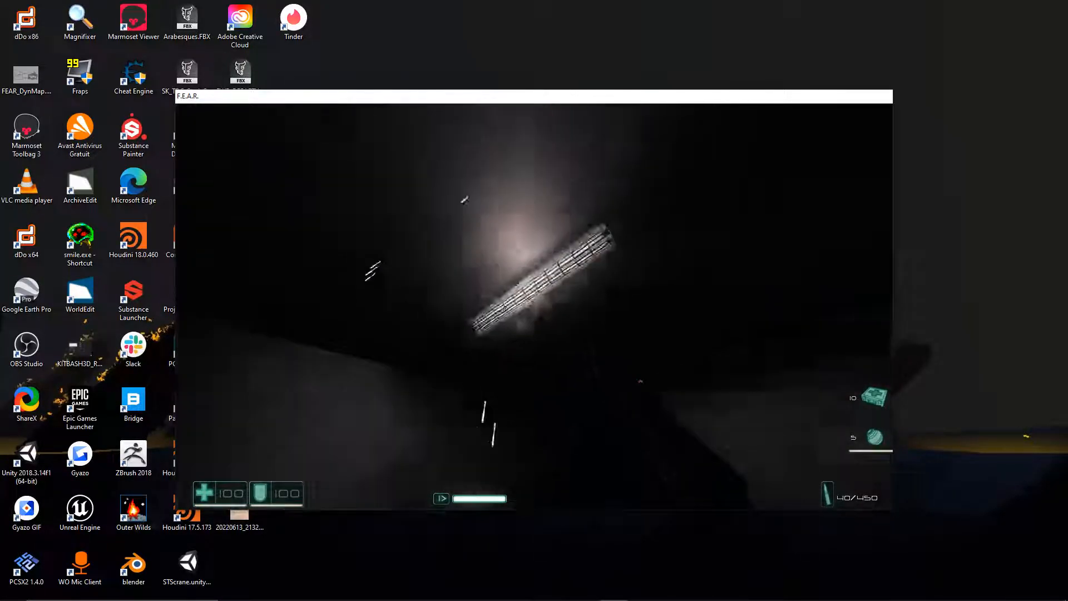
{"action": "left_click", "coordinate": [534, 306]}
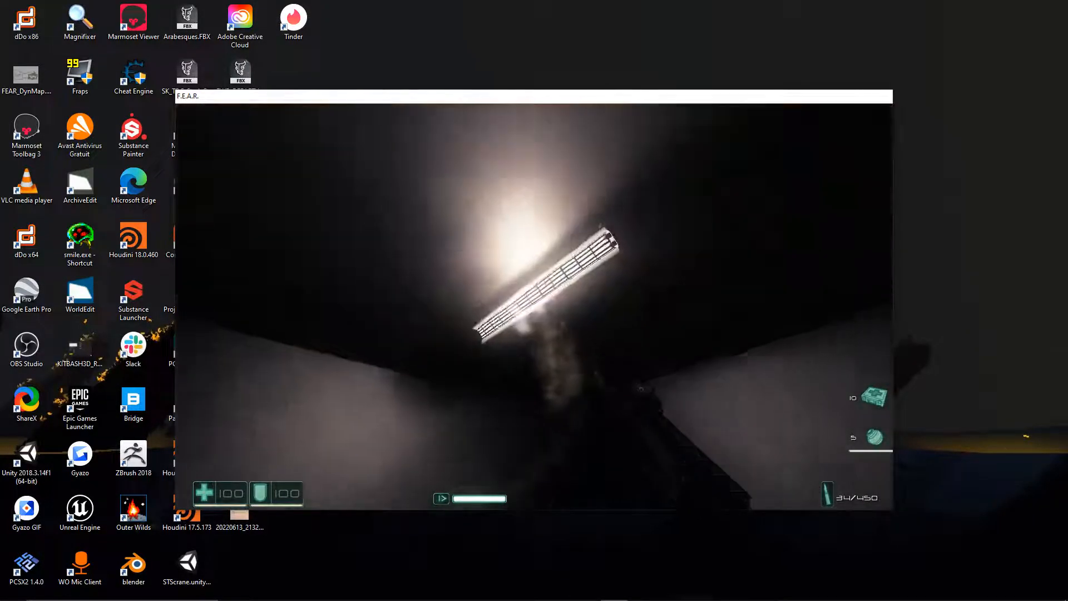
{"action": "left_click", "coordinate": [534, 306]}
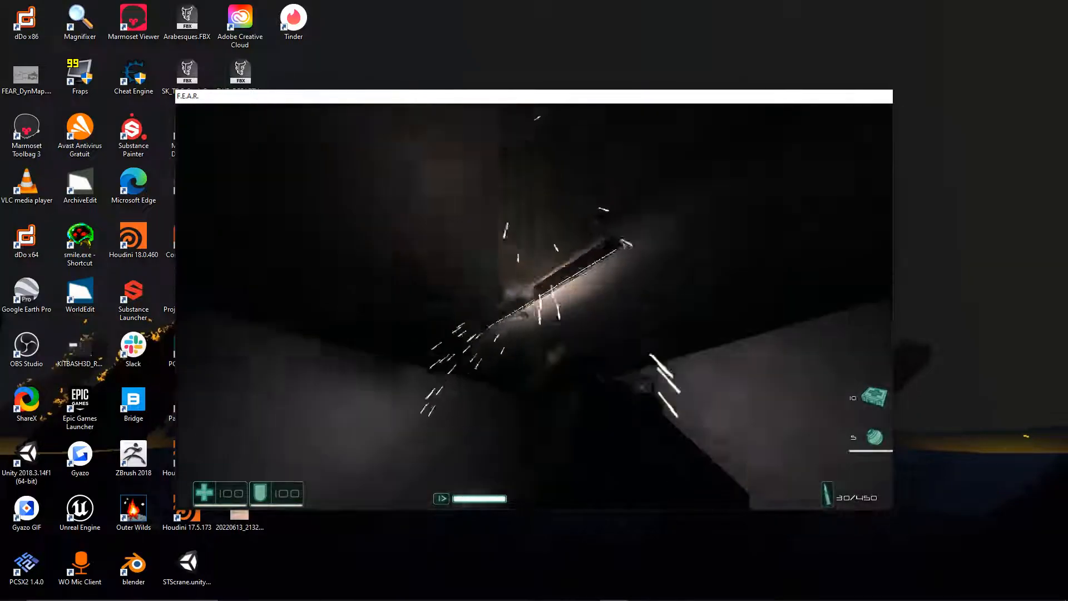
{"action": "left_click", "coordinate": [534, 307]}
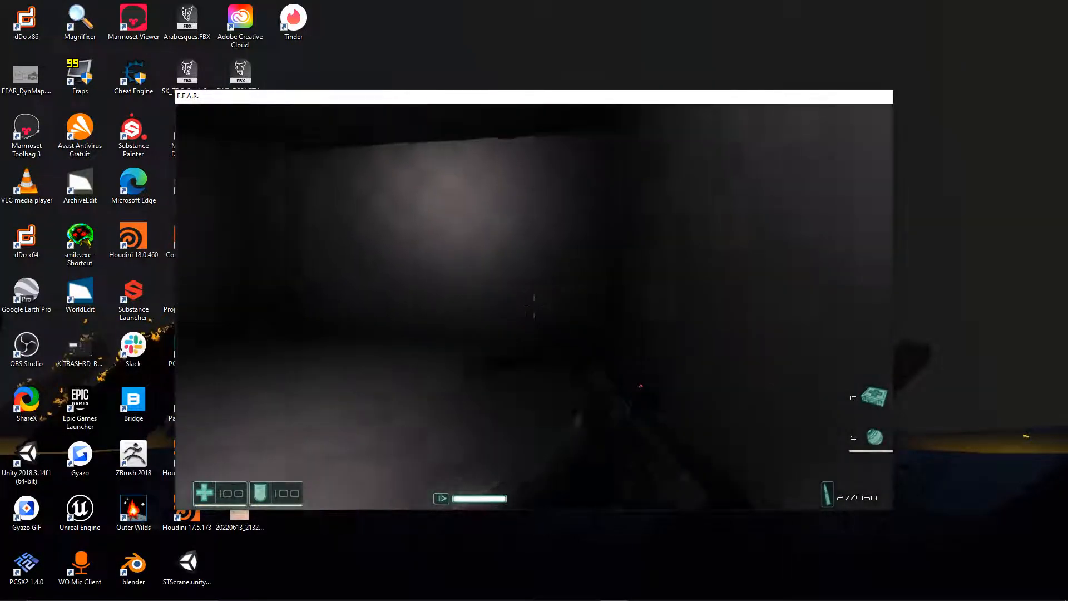
Examine the room's lighting with the flashlight and open the game menu.
{"action": "key", "text": "f"}
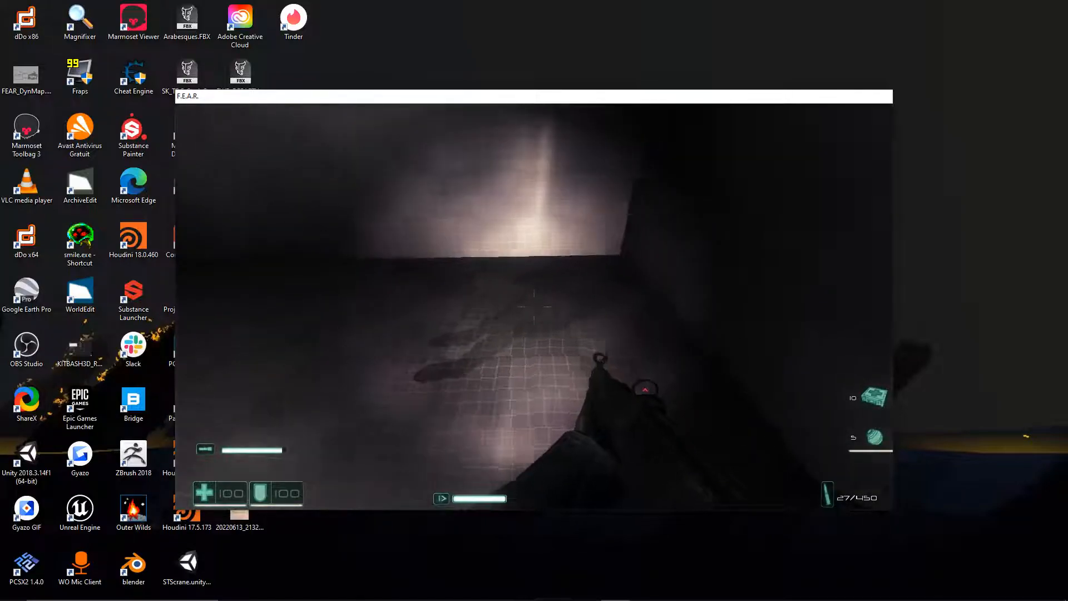
{"action": "key", "text": "a"}
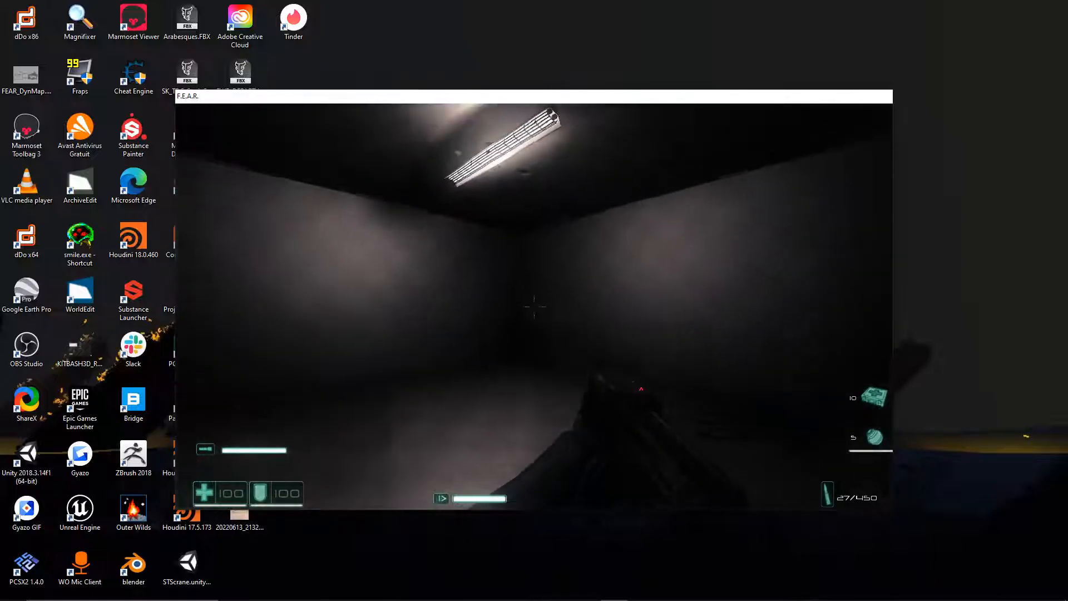
{"action": "key", "text": "Escape"}
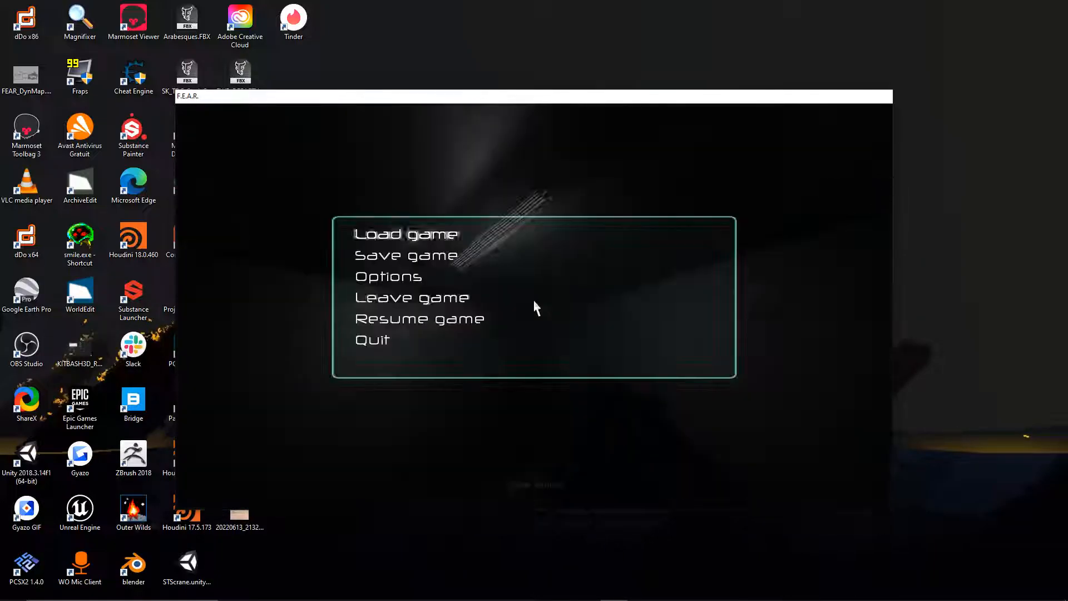